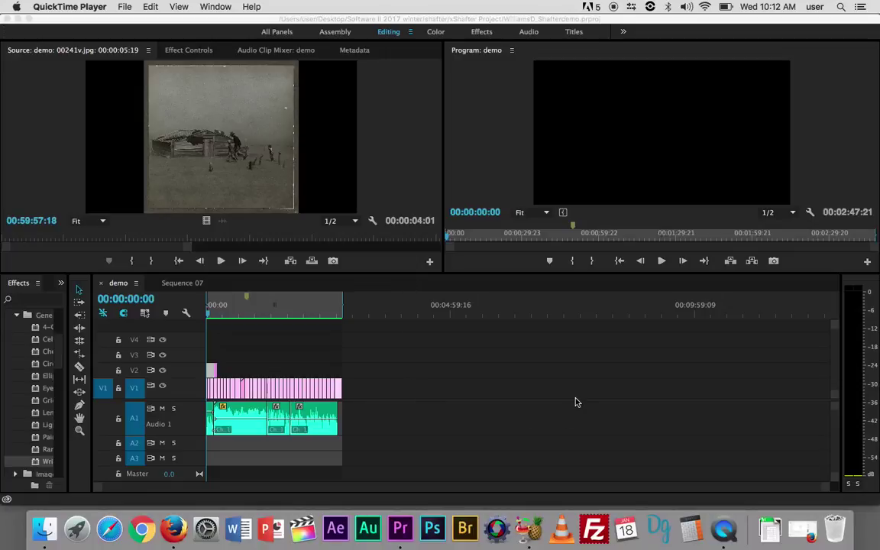
Scrub through the sequence and play its ending with the computer's sound muted
left_click(209, 316)
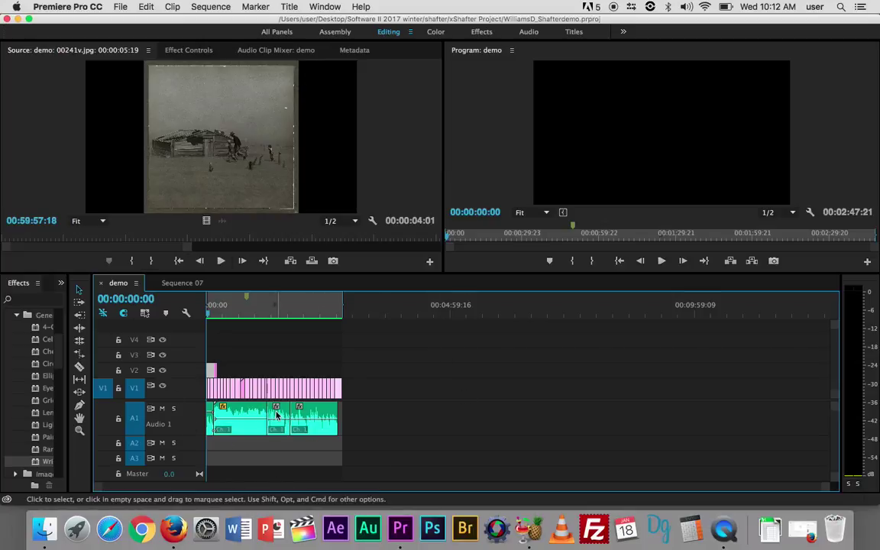
mouse_move(276, 415)
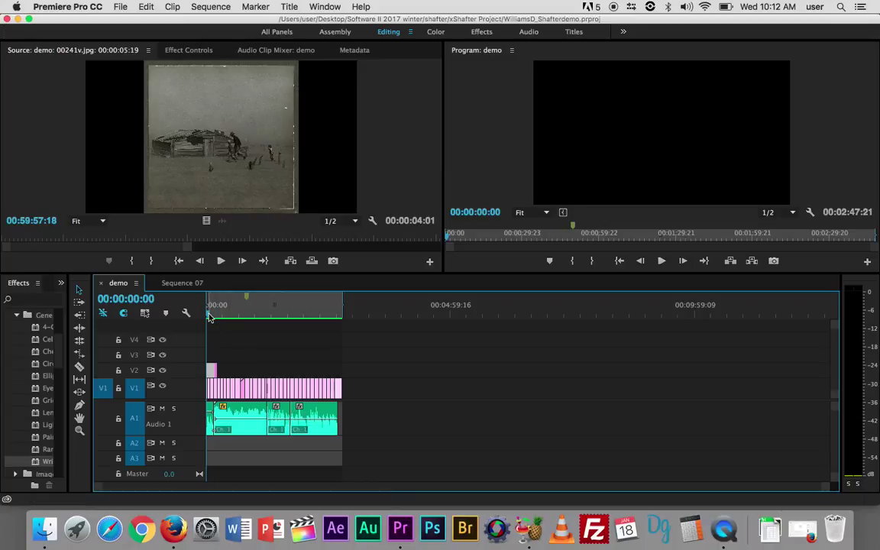
mouse_move(210, 317)
left_mouse_down()
mouse_move(226, 310)
mouse_move(347, 325)
mouse_move(217, 323)
left_mouse_up()
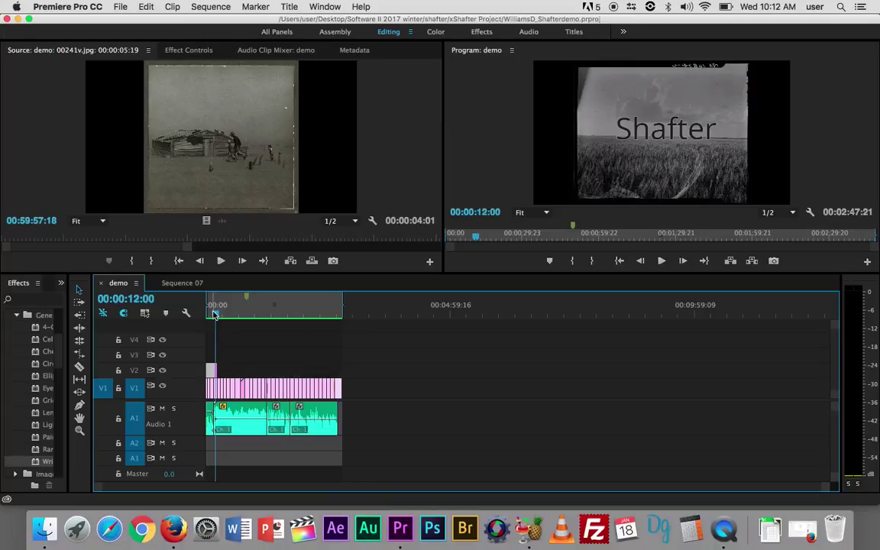
left_click_drag(309, 312, 336, 315)
key("XF86AudioMute")
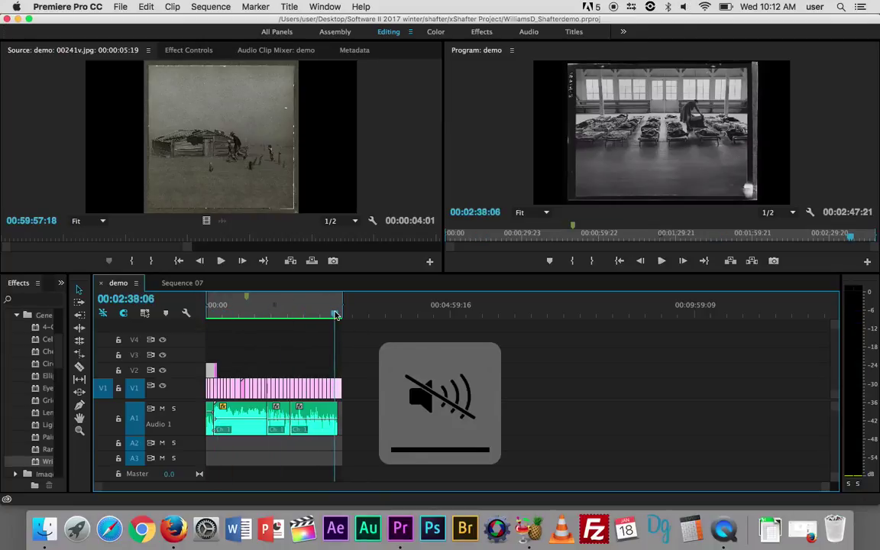
key("space")
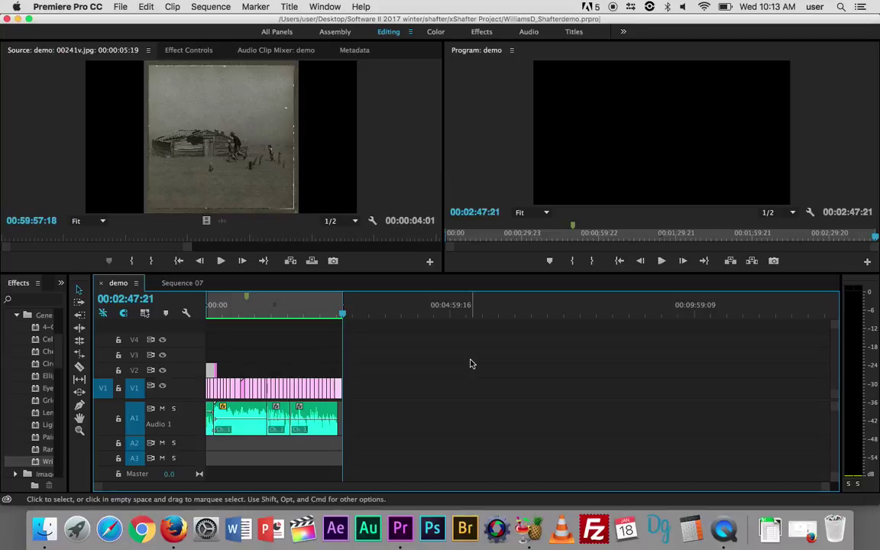
Zoom in at the sequence start and trim the opening Constant Power audio transition to about one frame
key("=")
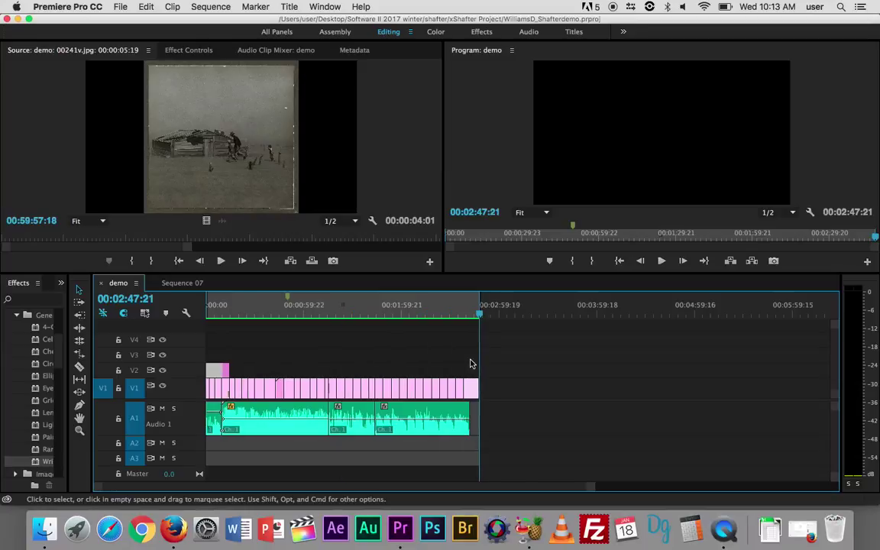
key("=")
key("=")
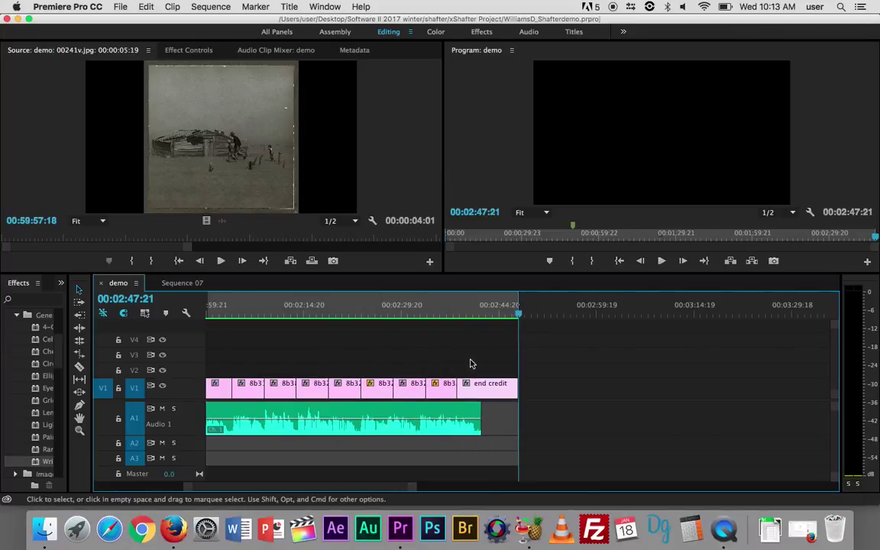
key("=")
key("Up")
key("Up")
key("Up")
key("Up")
key("Up")
key("Up")
key("Up")
key("Up")
key("Up")
key("Up")
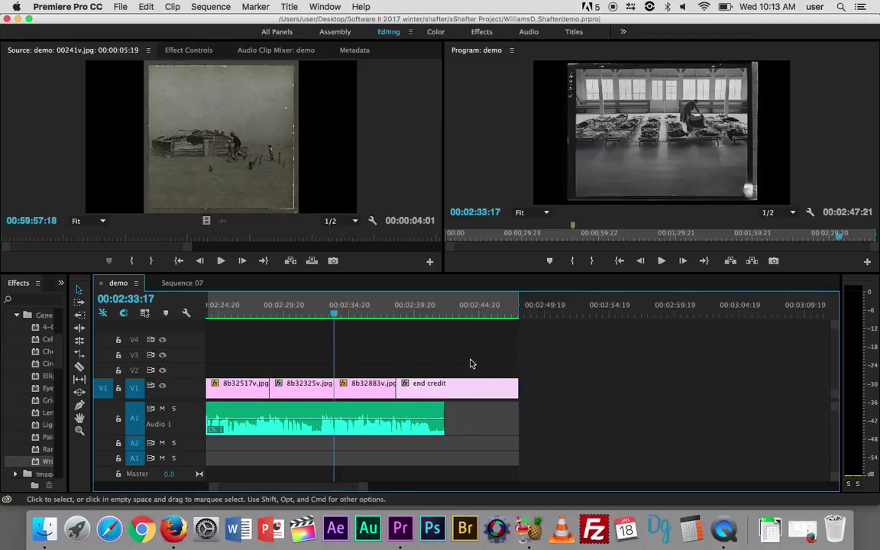
key("Up")
key("Up")
key("Up")
key("Up")
key("Up")
key("Up")
key("Up")
key("Up")
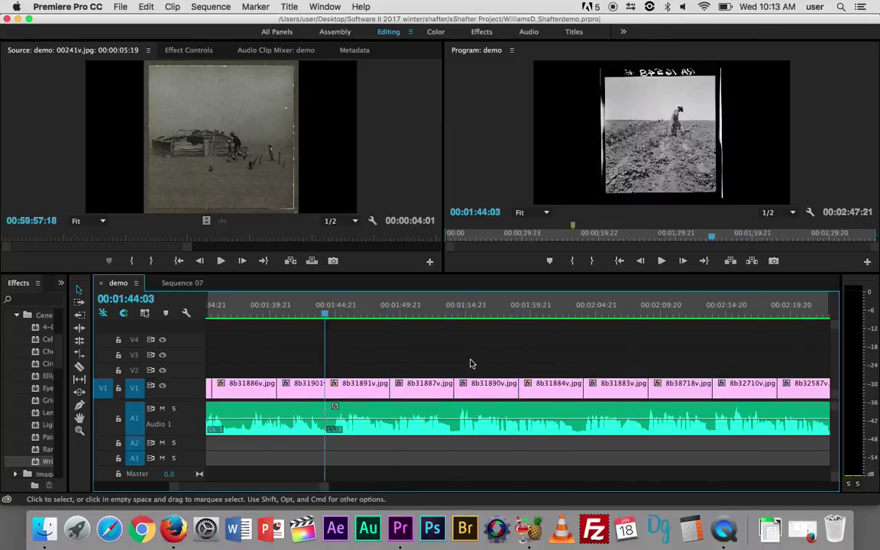
key("Up")
key("Up")
key("Up")
key("Up")
key("Up")
key("Up")
key("Up")
key("Up")
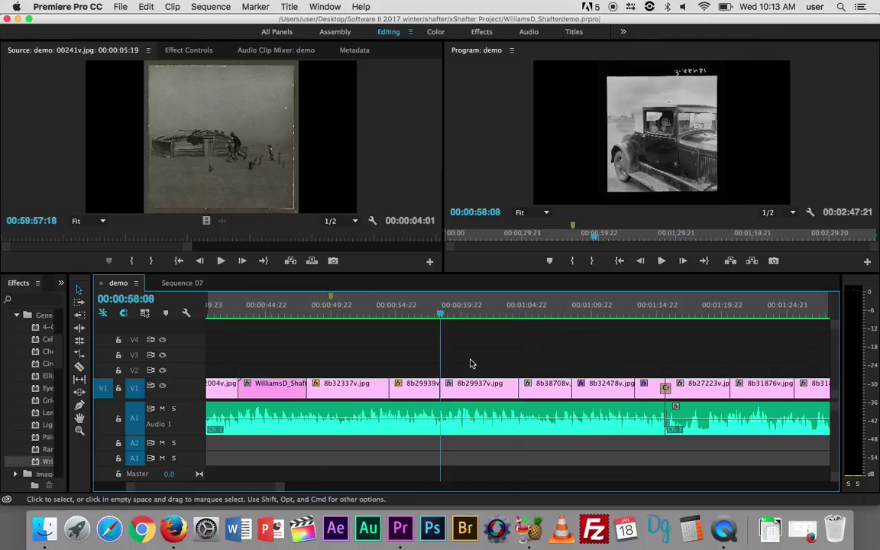
key("Up")
key("Up")
key("Up")
key("Up")
key("Up")
key("Up")
key("Up")
key("Up")
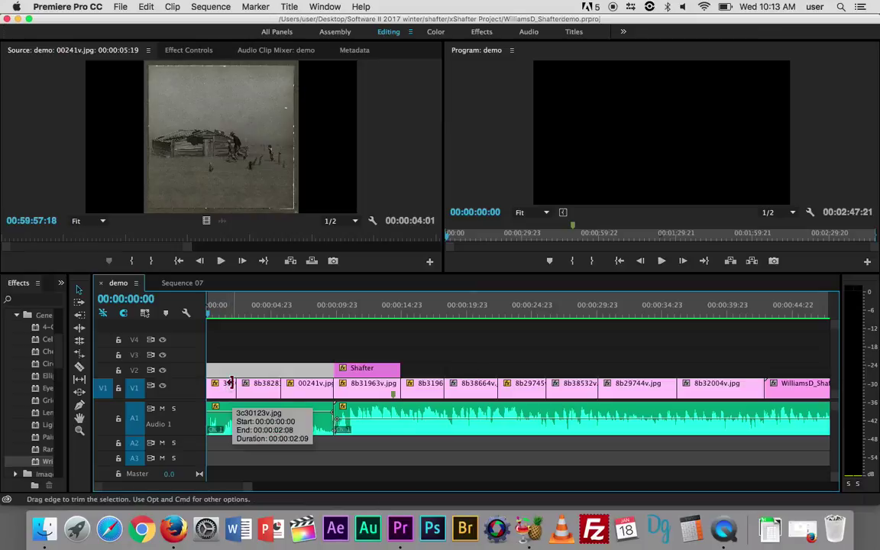
key("=")
key("=")
key("=")
key("=")
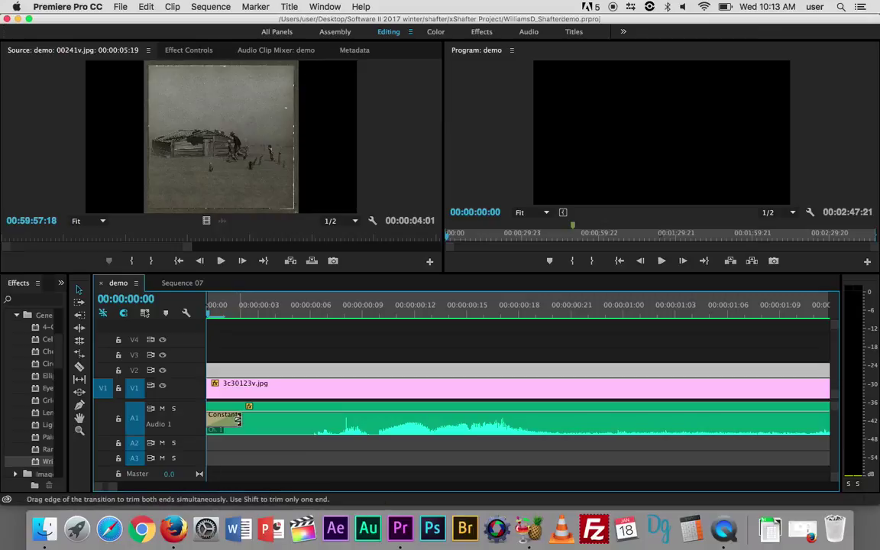
left_click_drag(239, 419, 220, 422)
left_click(499, 419)
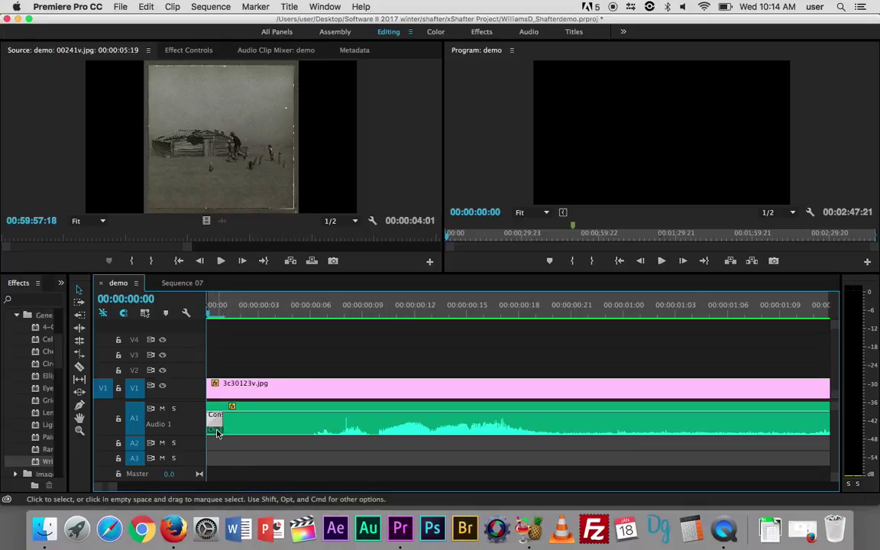
left_click(61, 11)
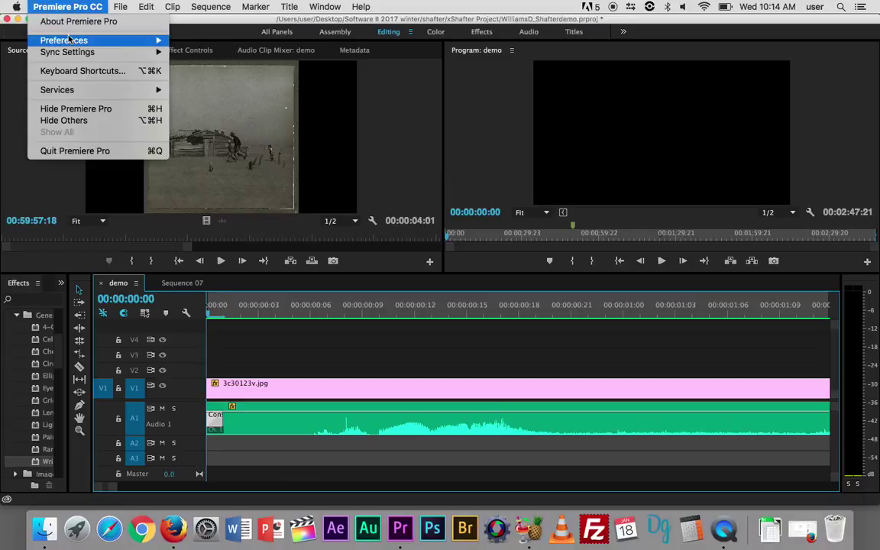
mouse_move(149, 42)
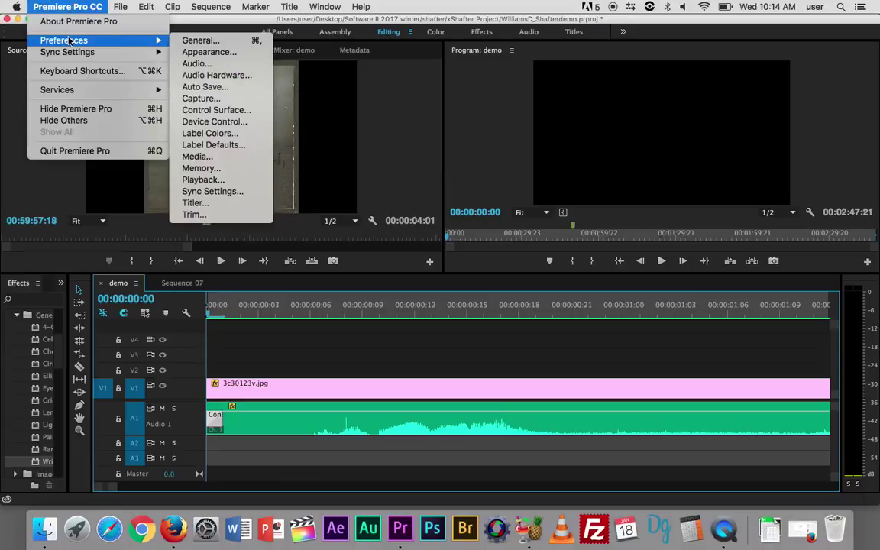
left_click(212, 43)
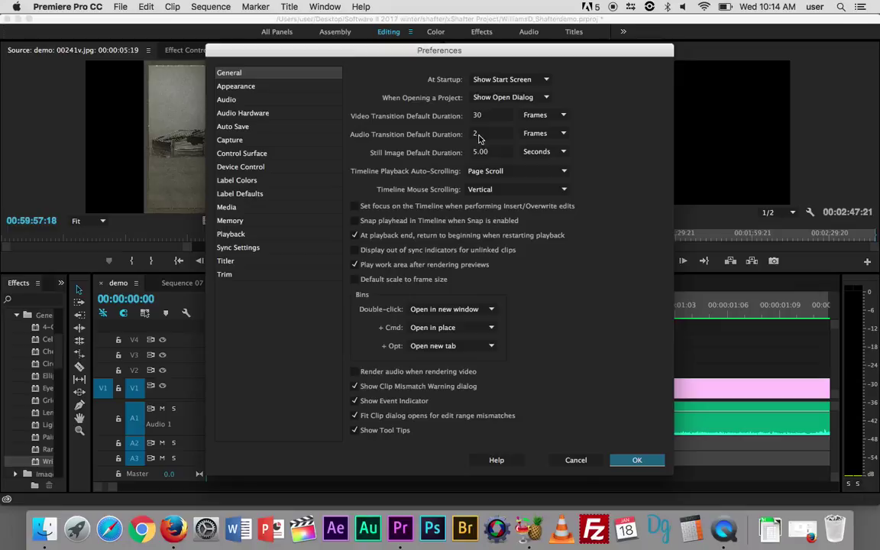
left_click(637, 460)
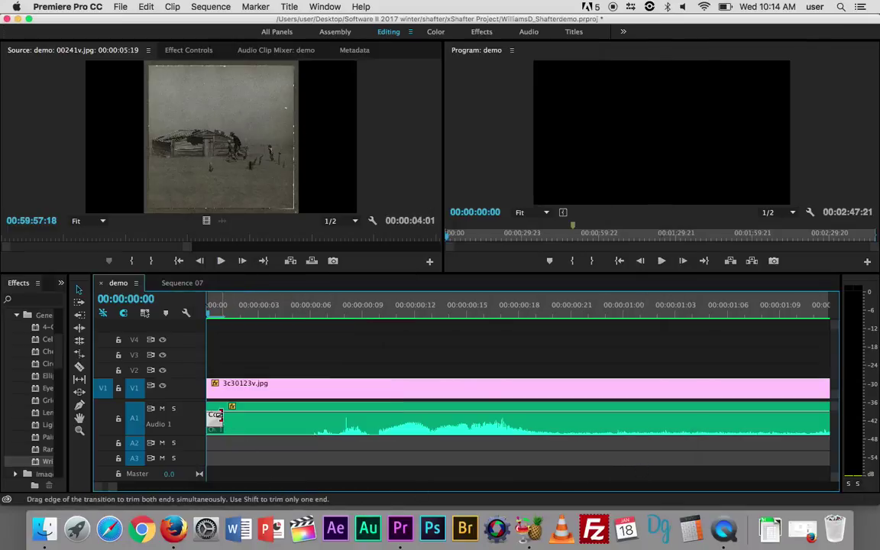
Extend the opening Constant Power audio transition by one frame
left_click_drag(221, 415, 230, 416)
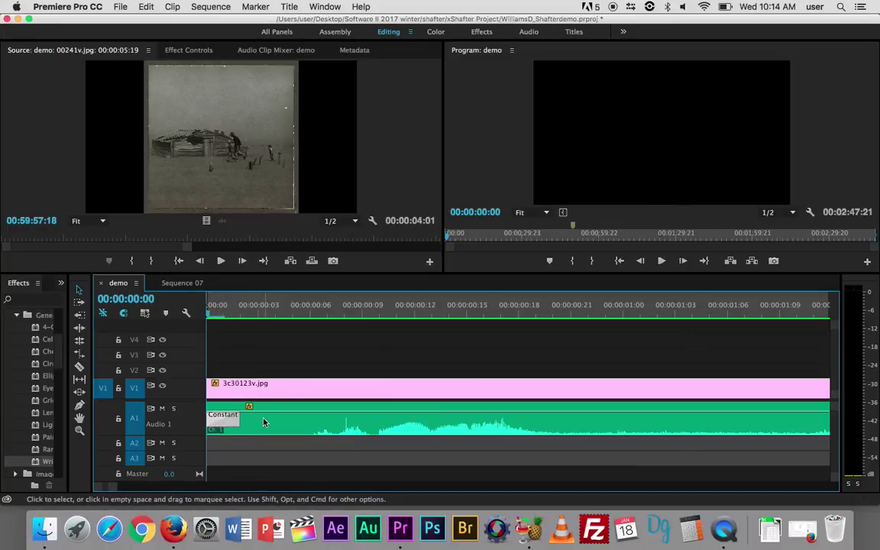
scroll(274, 424, "right", 10)
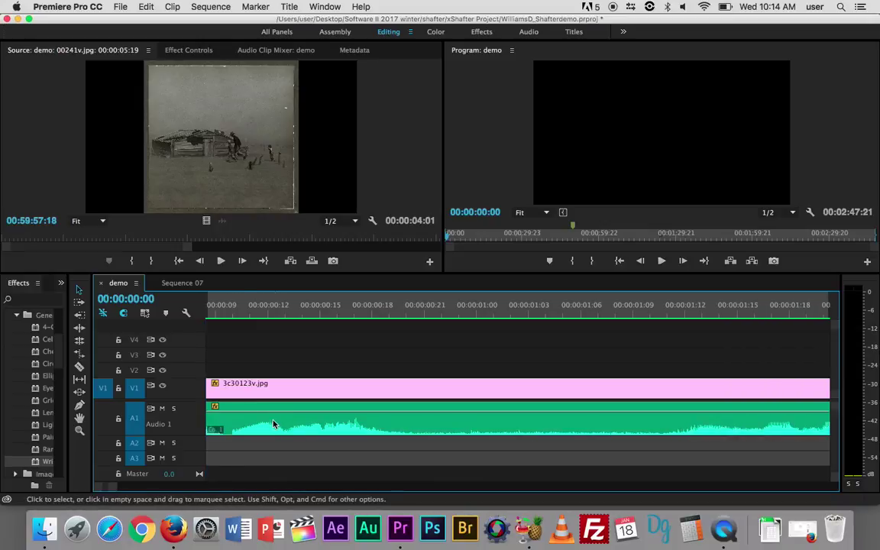
scroll(274, 424, "right", 2)
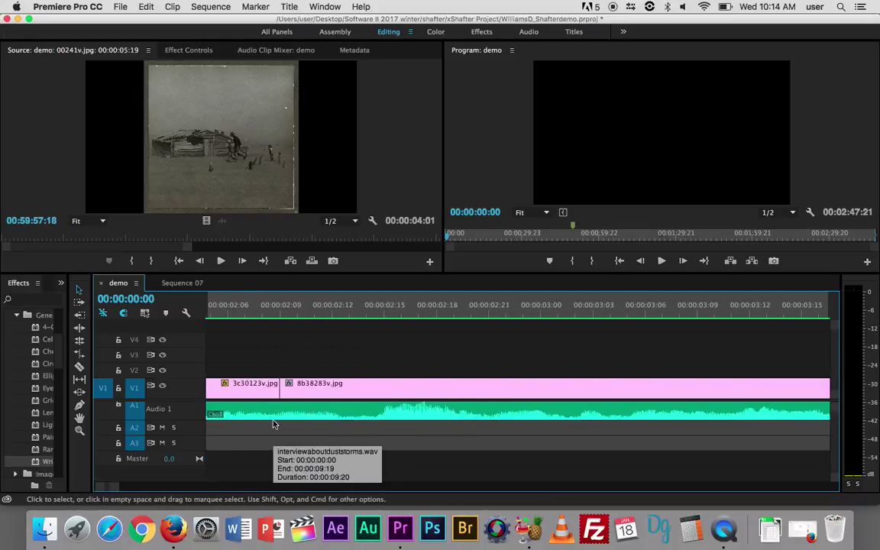
Save the project and jump ahead to the Shafter title cut
key("super+s")
key("Down")
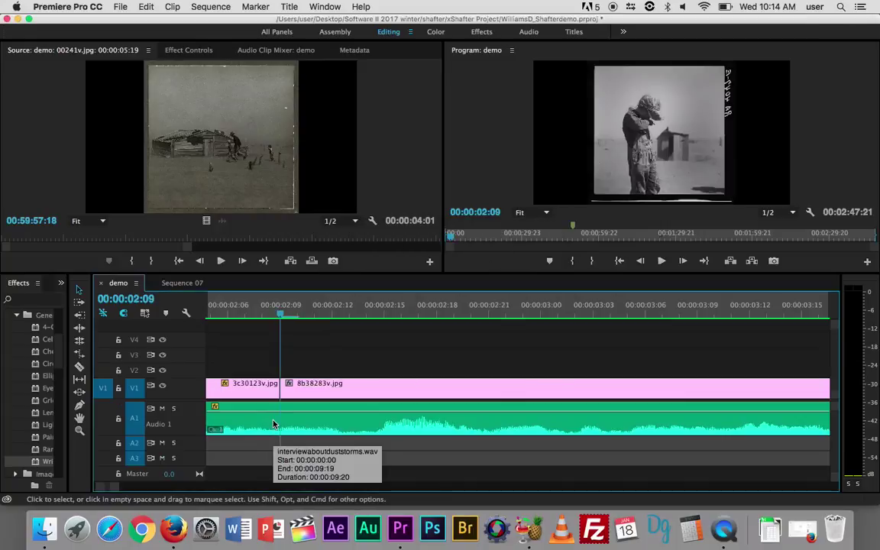
key("Down")
key("Down")
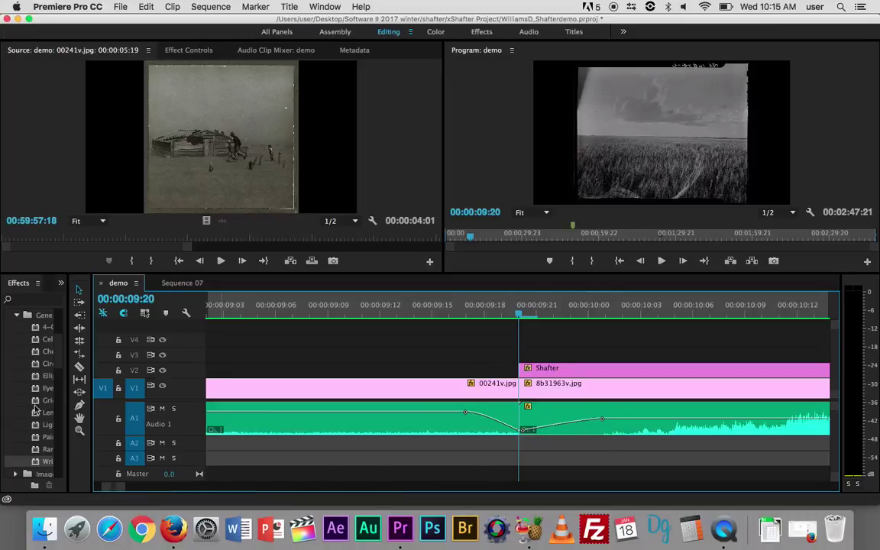
With the Pen tool, nudge the Audio 1 volume keyframe at the title cut and make it Bezier
left_click(79, 405)
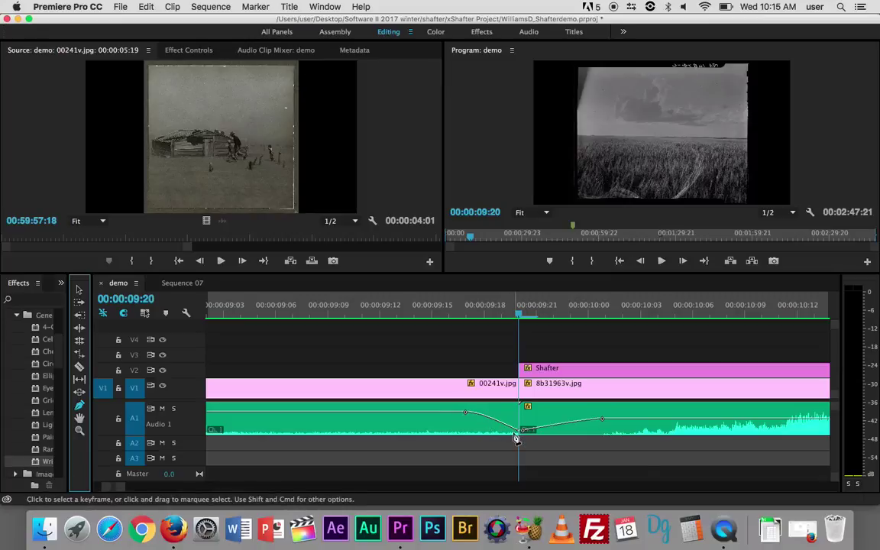
mouse_move(517, 438)
left_mouse_down()
mouse_move(512, 430)
mouse_move(521, 431)
left_mouse_up()
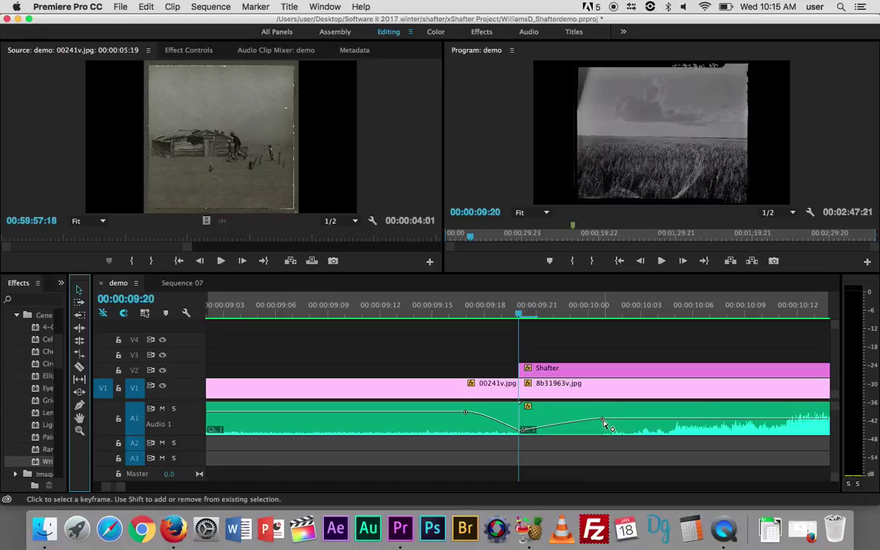
mouse_move(603, 420)
right_click(603, 421)
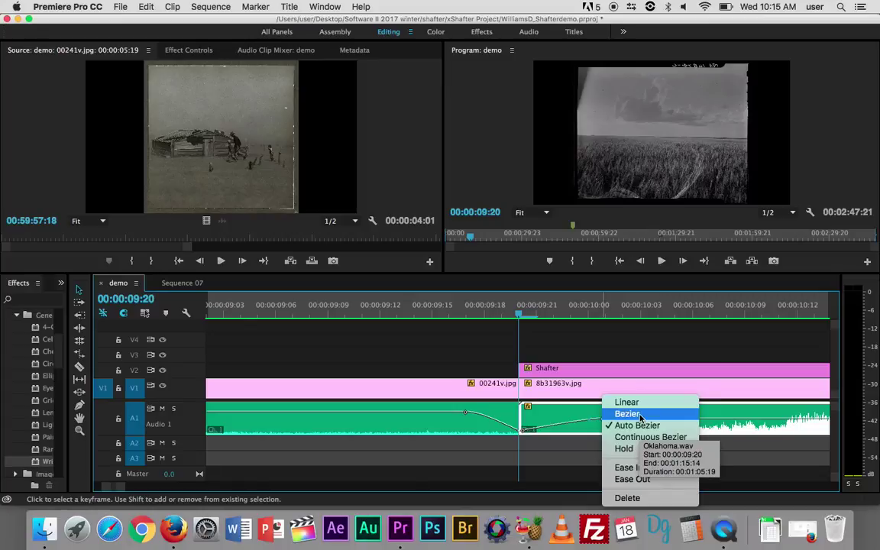
left_click(641, 417)
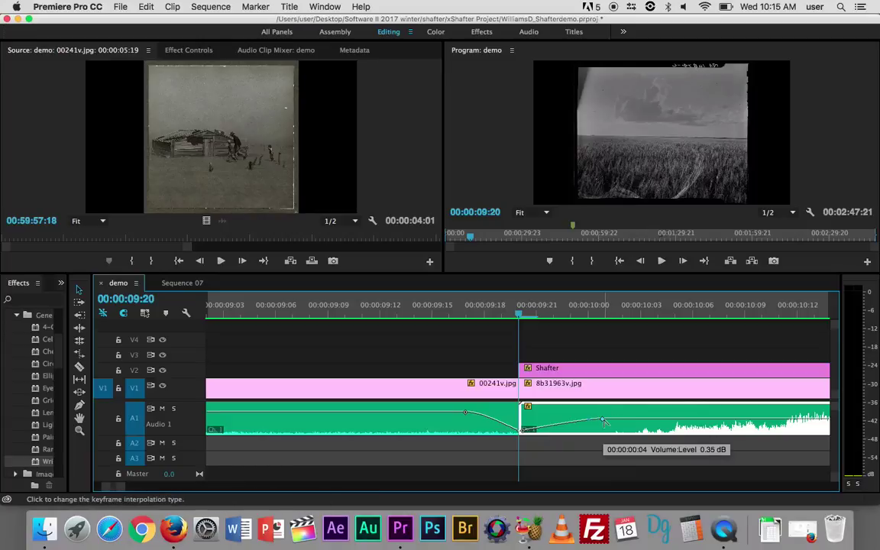
Switch that keyframe to Linear, then set the keyframe after the dip to Continuous Bezier
right_click(604, 422)
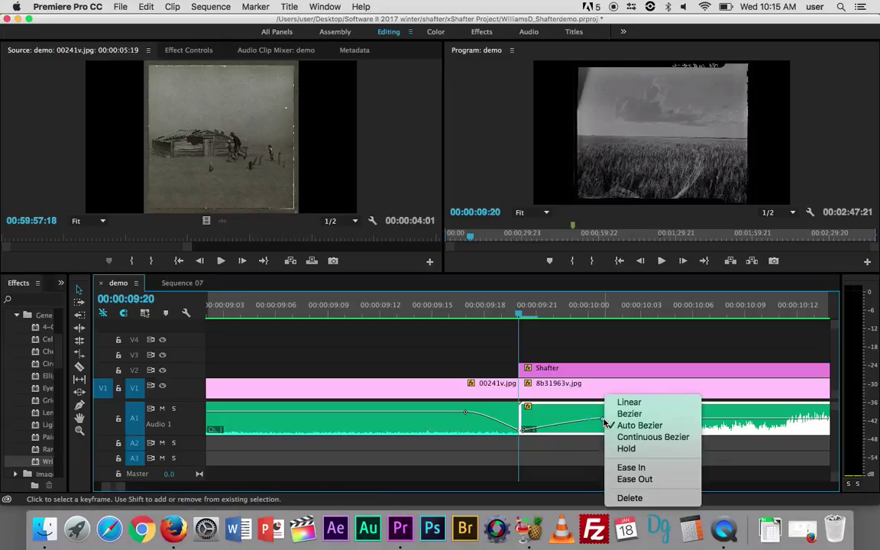
left_click(627, 402)
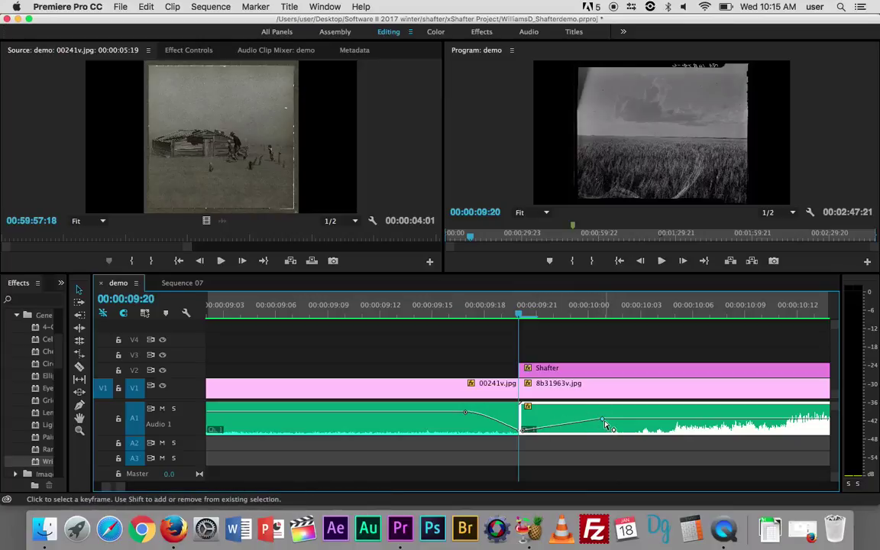
left_click(603, 423)
right_click(603, 423)
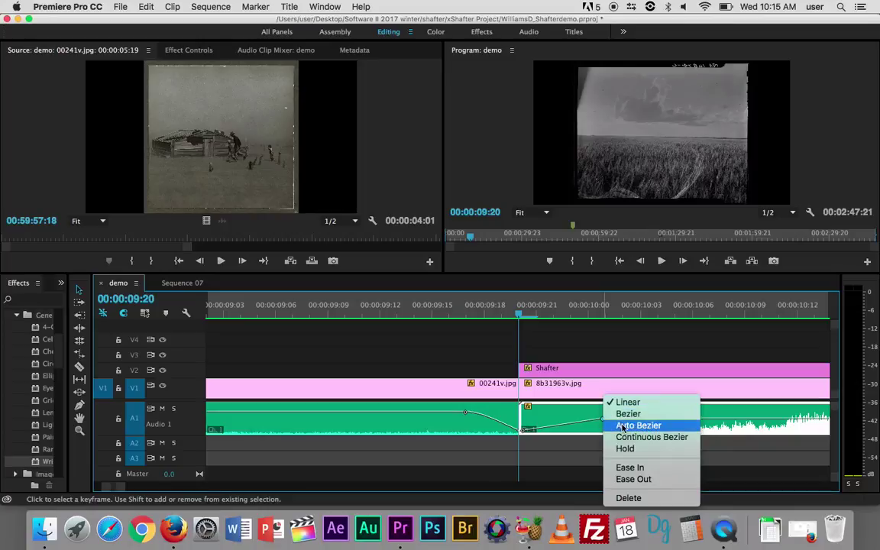
left_click(671, 440)
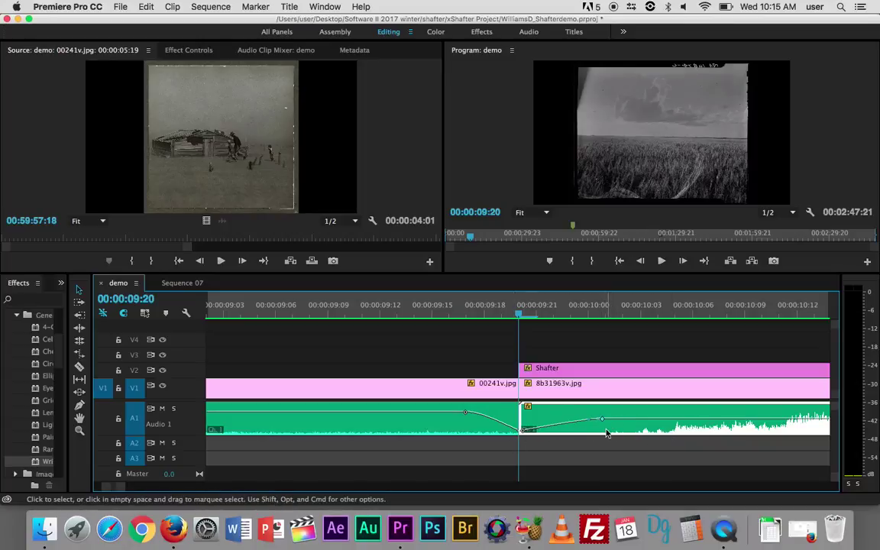
Select the Shafter title on V2 at 00:00:09:20, enlarge the video tracks, and preview the title
key("Down")
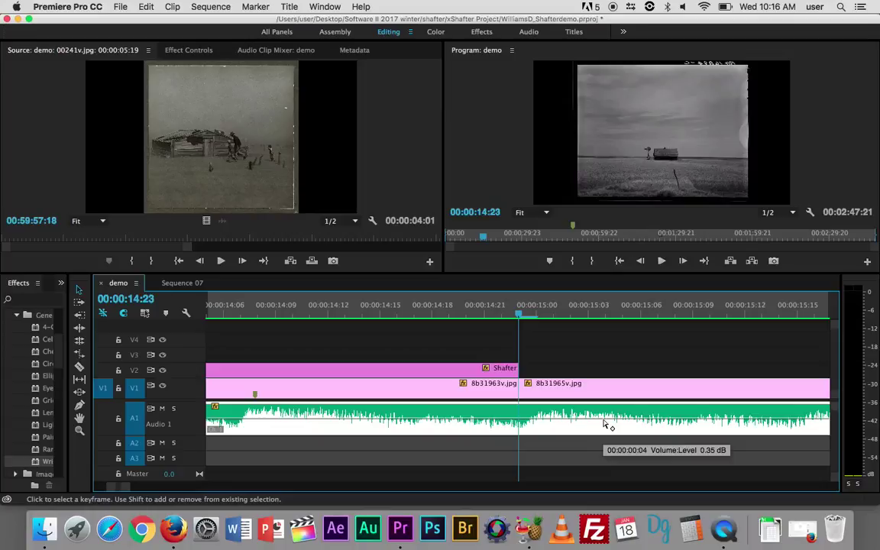
key("Up")
left_click(583, 368)
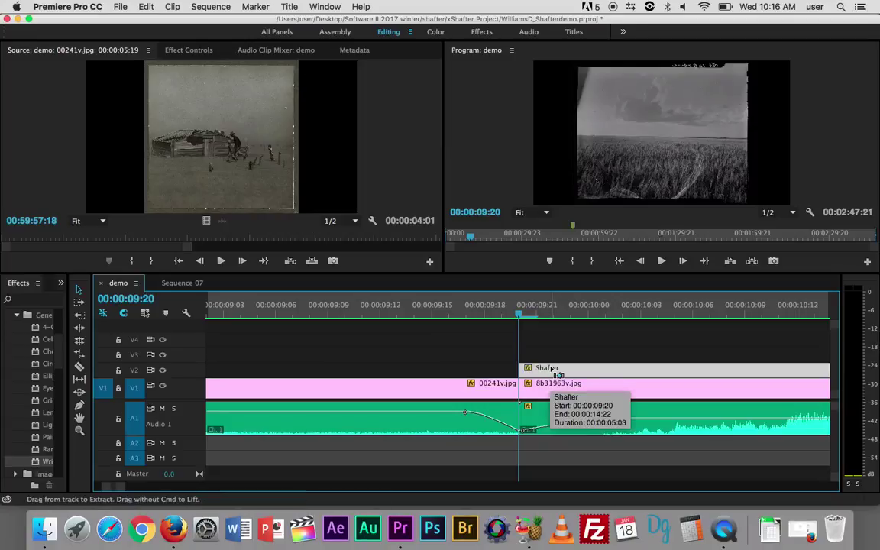
key("super+equal")
key("super+equal")
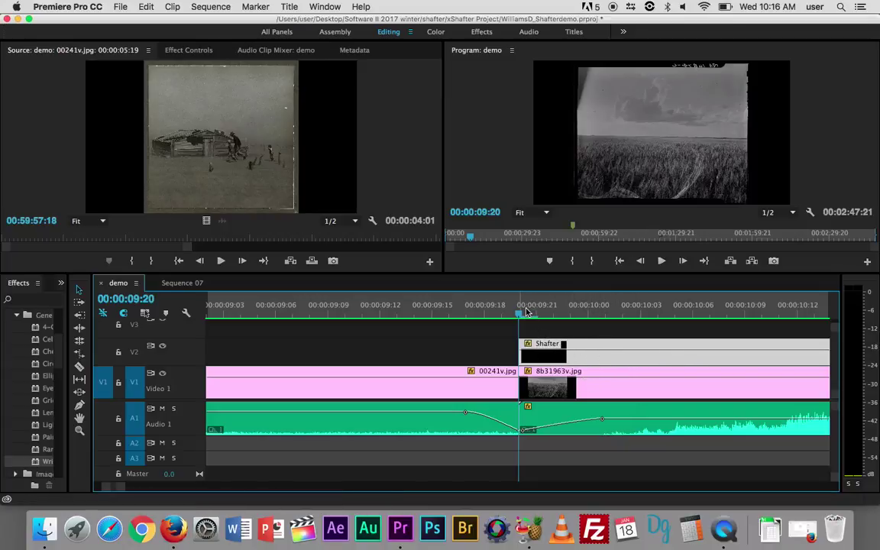
key("space")
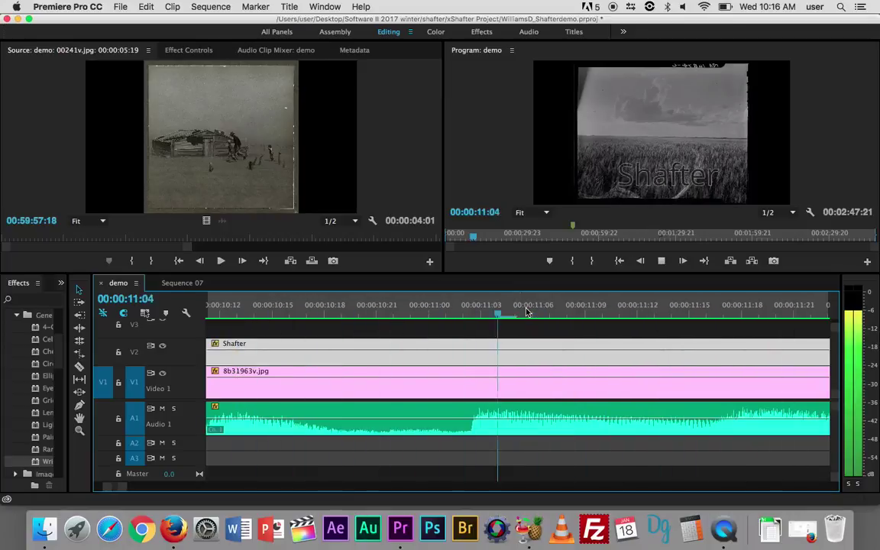
key("space")
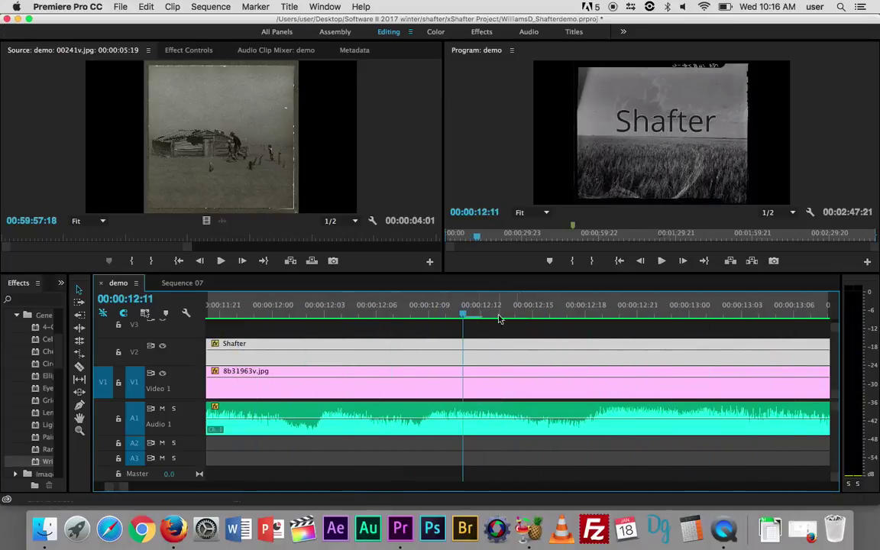
left_click_drag(445, 309, 586, 309)
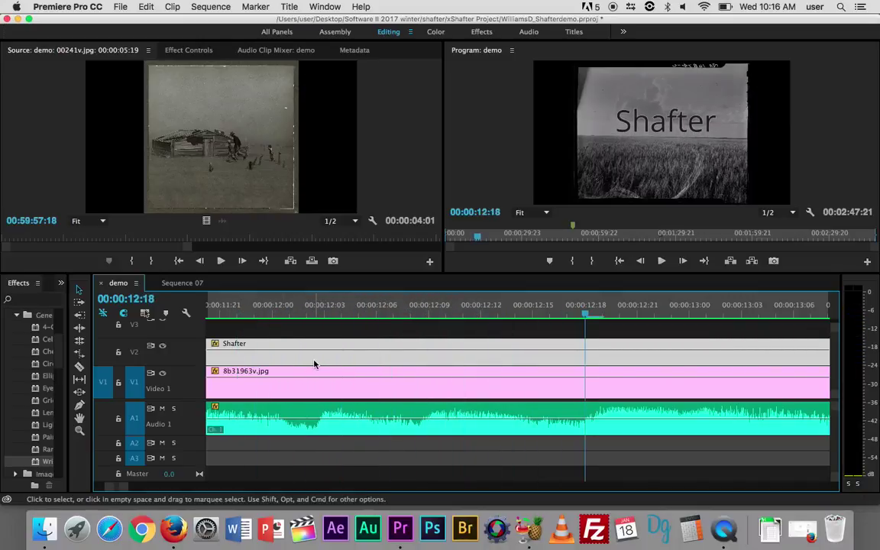
Set the Shafter title's second Position keyframe to Ease In in Effect Controls and preview it
double_click(364, 358)
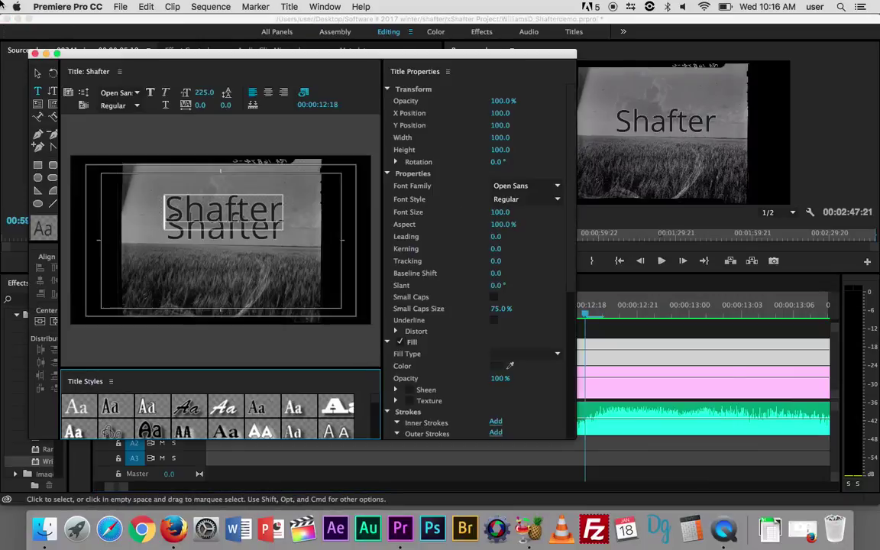
left_click(34, 53)
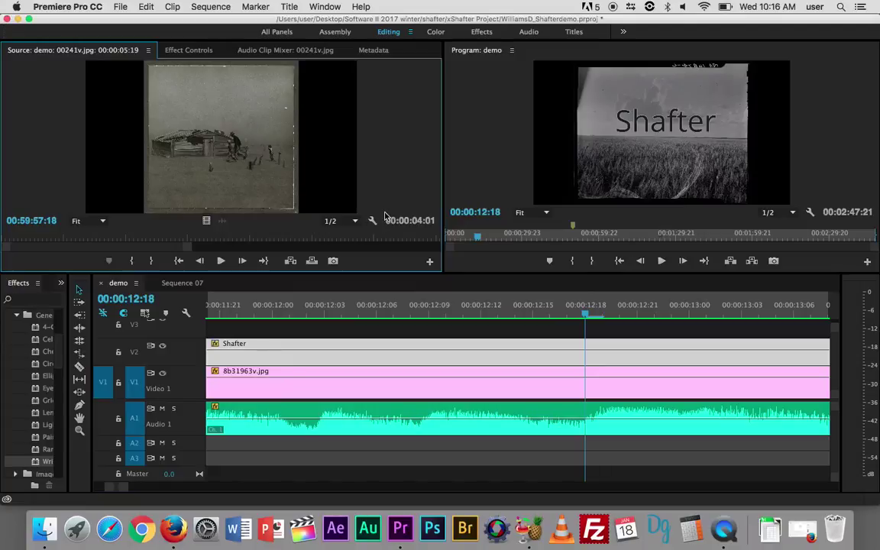
left_click(437, 345)
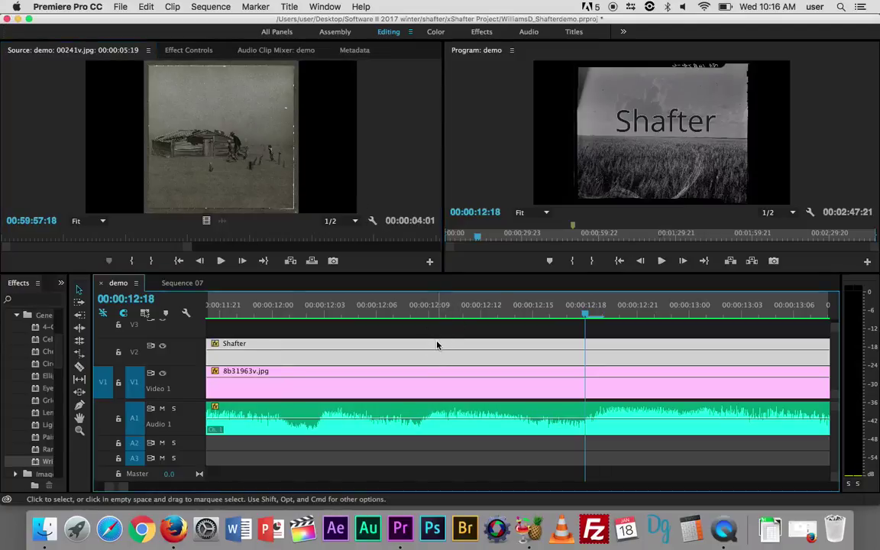
left_click(188, 49)
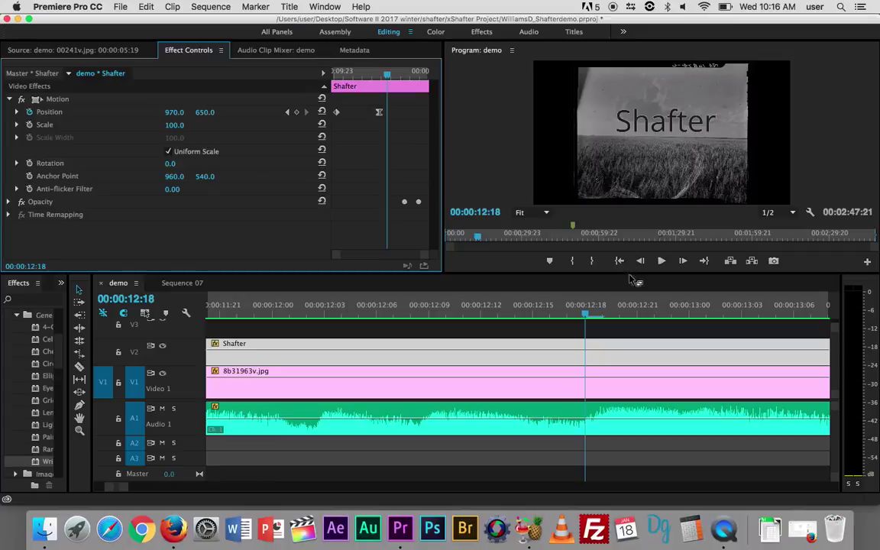
right_click(379, 115)
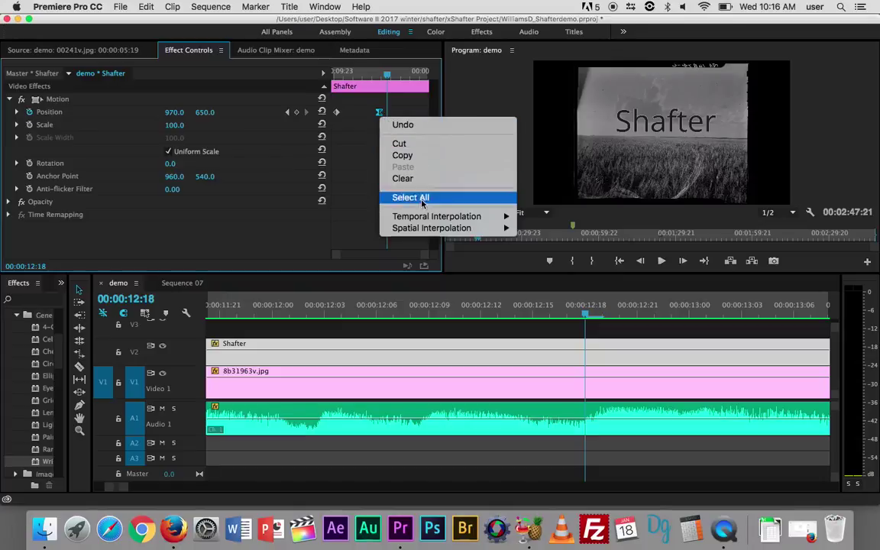
mouse_move(425, 221)
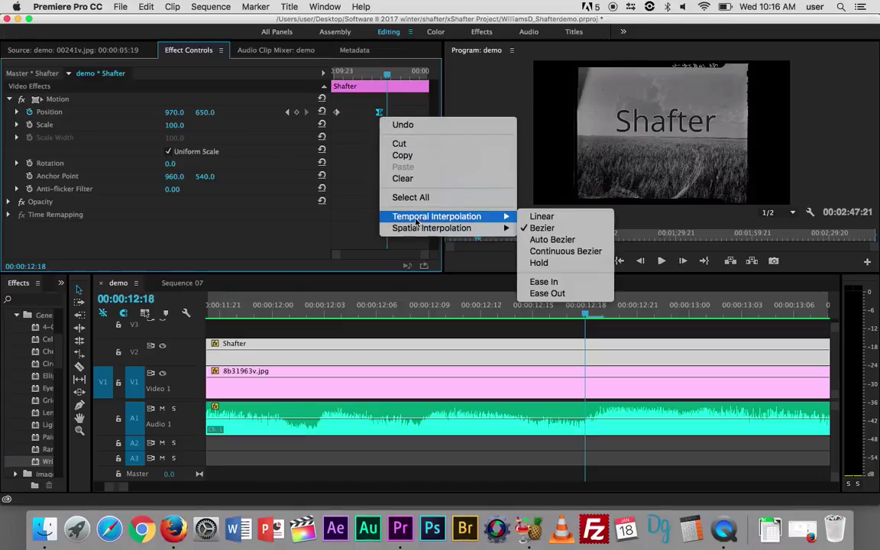
left_click(553, 284)
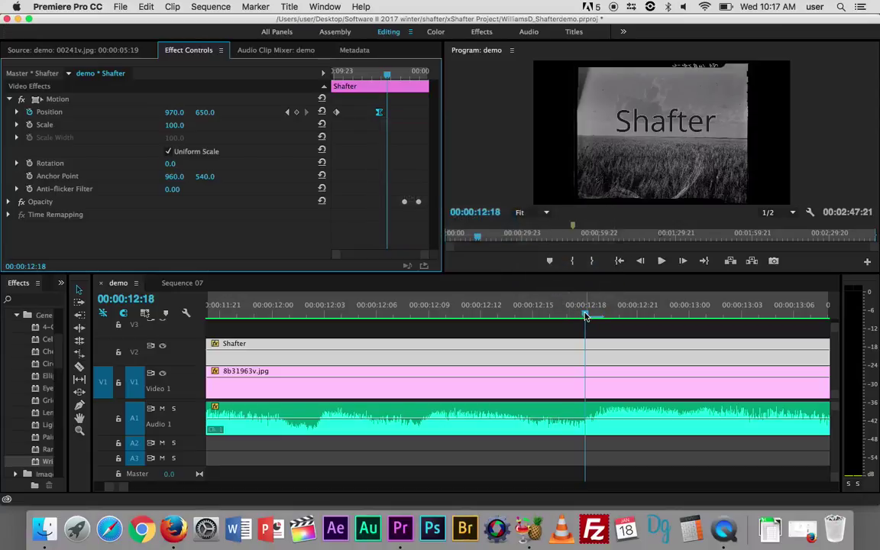
left_click_drag(585, 315, 172, 335)
key("space")
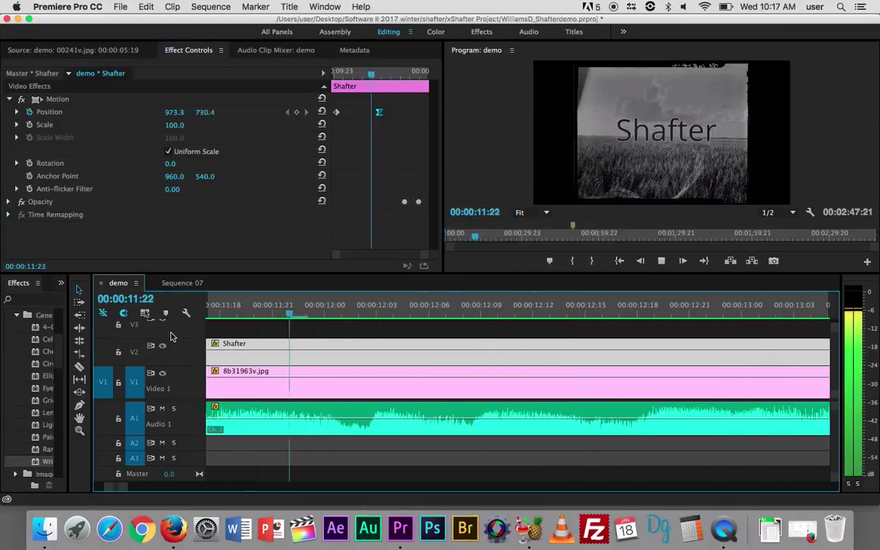
key("space")
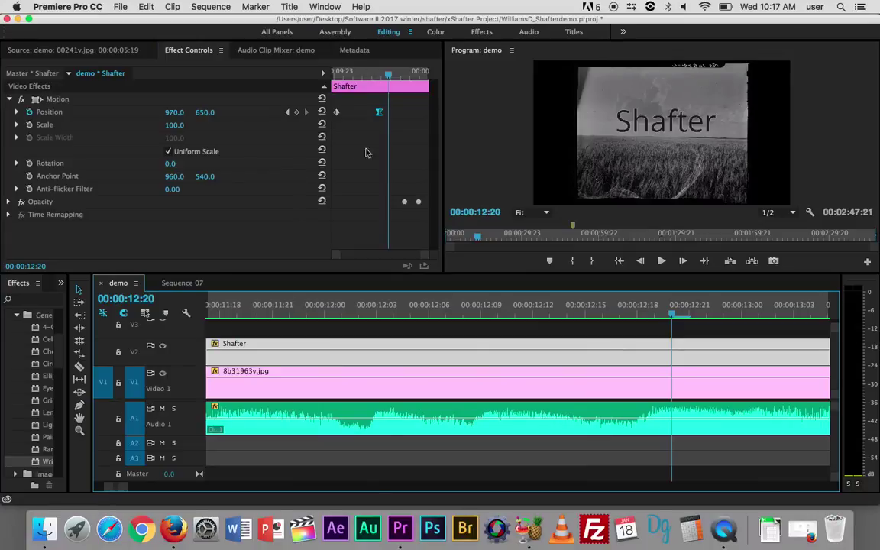
Undo the change and try a different temporal interpolation on the Position keyframe, replaying from 00:00:11:21
left_click(379, 112)
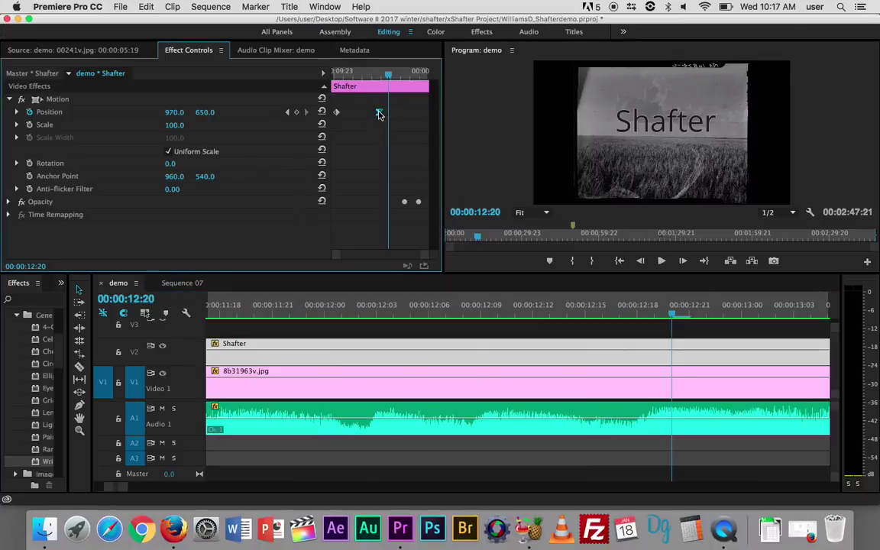
right_click(379, 112)
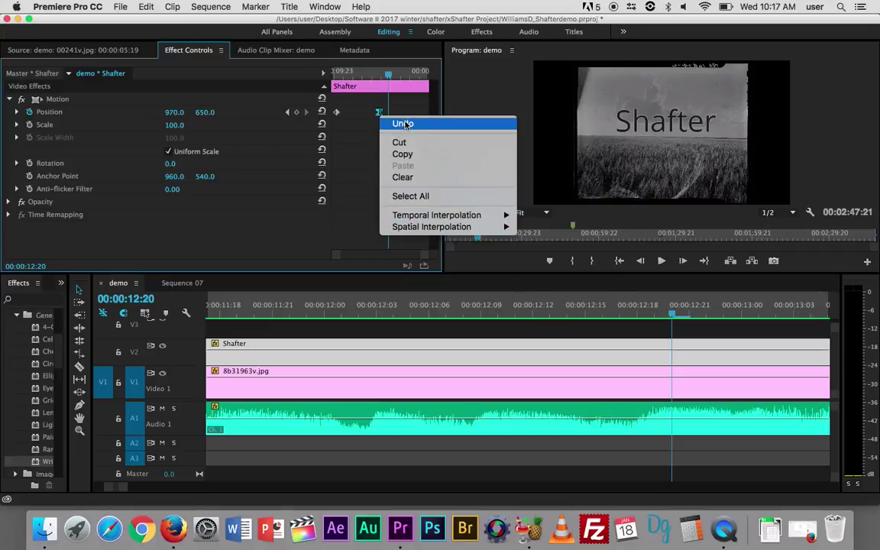
left_click(405, 124)
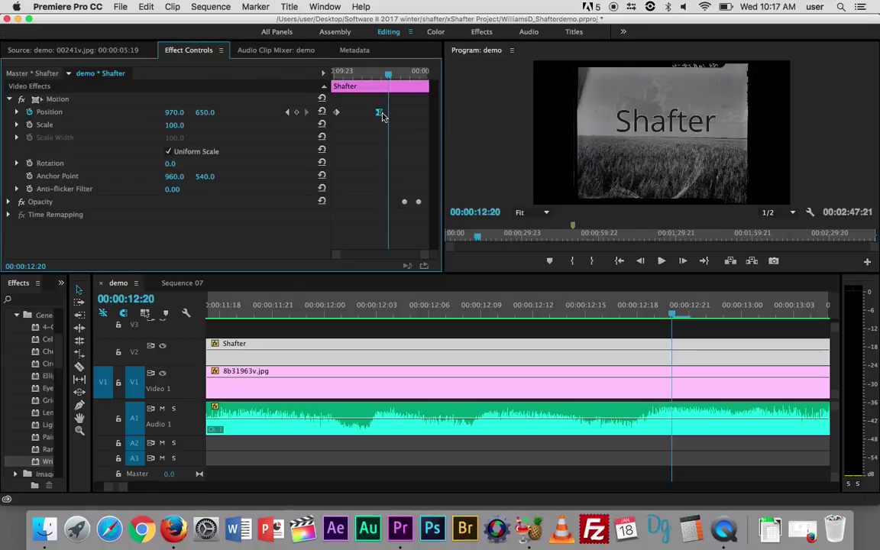
right_click(384, 115)
mouse_move(433, 229)
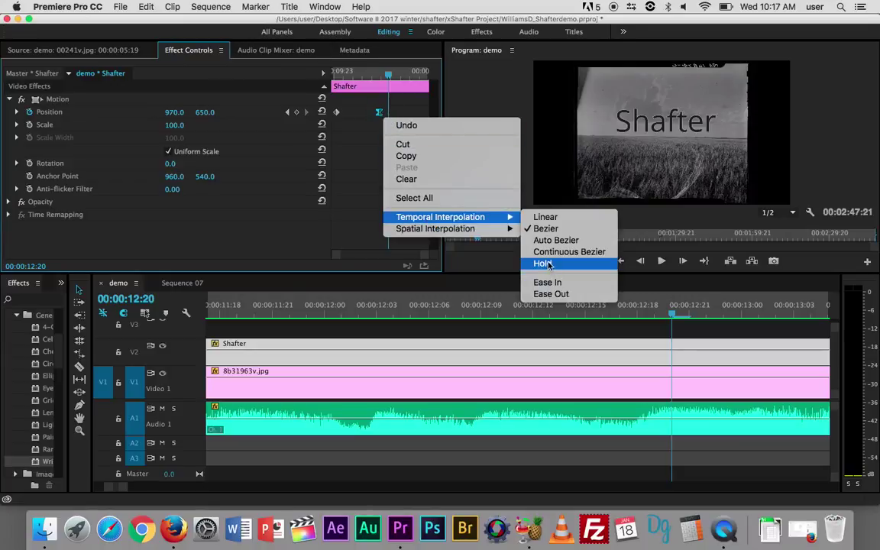
left_click(546, 217)
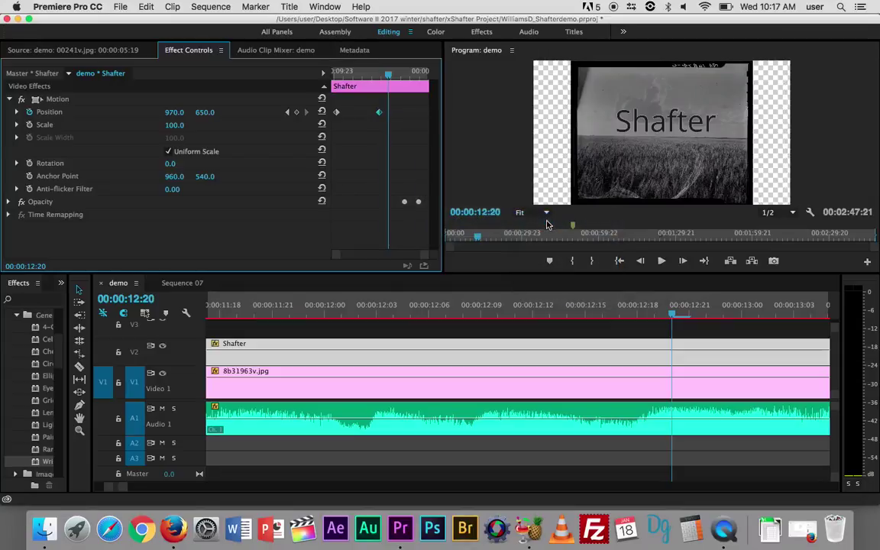
left_click_drag(642, 303, 277, 298)
key("space")
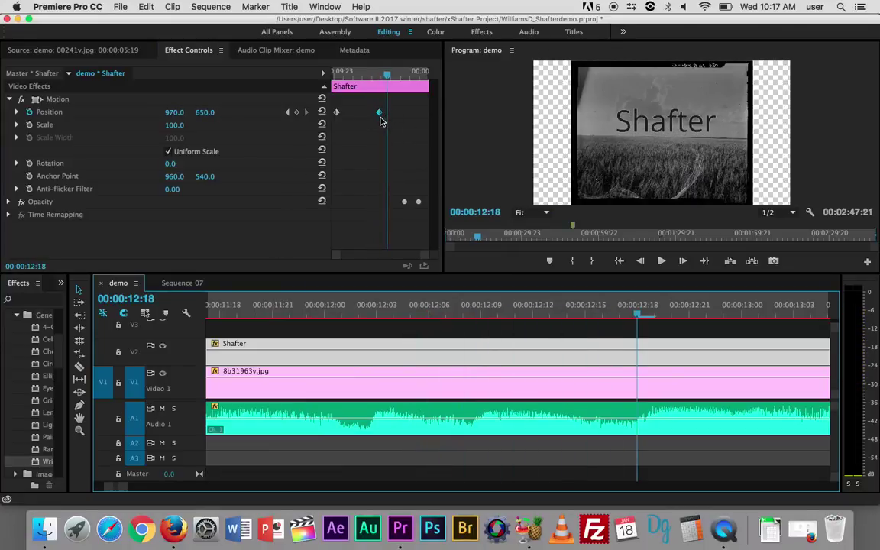
left_click(639, 316)
left_click_drag(638, 316, 276, 318)
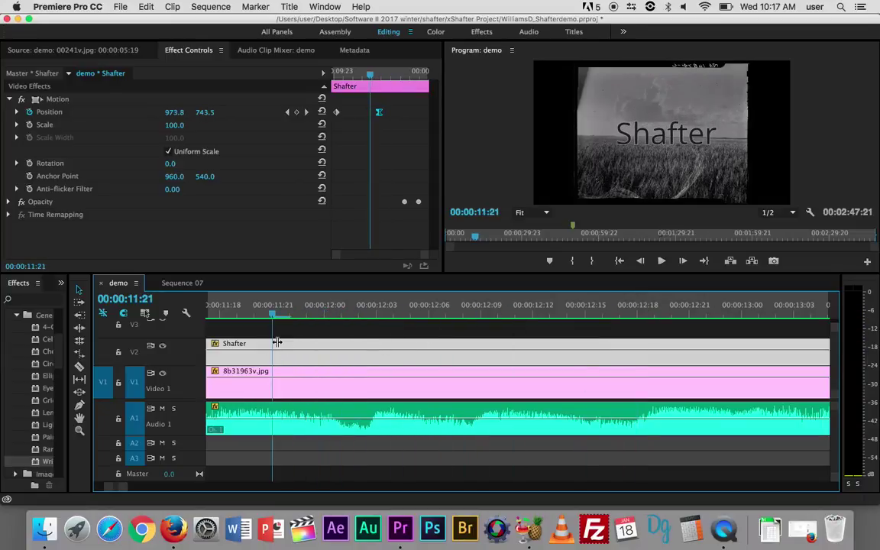
key("space")
key("space")
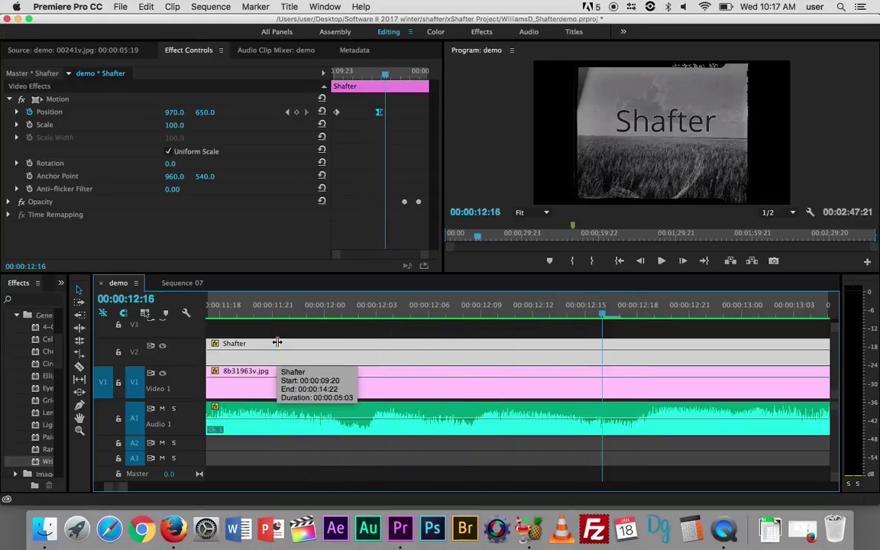
Play from 00:00:12:16 to 00:00:15:06, then zoom the timeline to fit the whole sequence
scroll(322, 375, "down", 5)
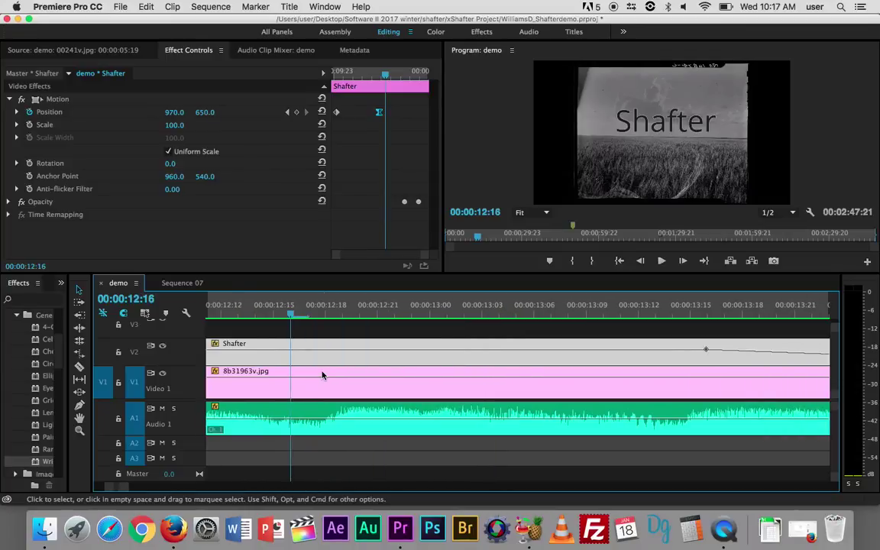
scroll(322, 375, "down", 3)
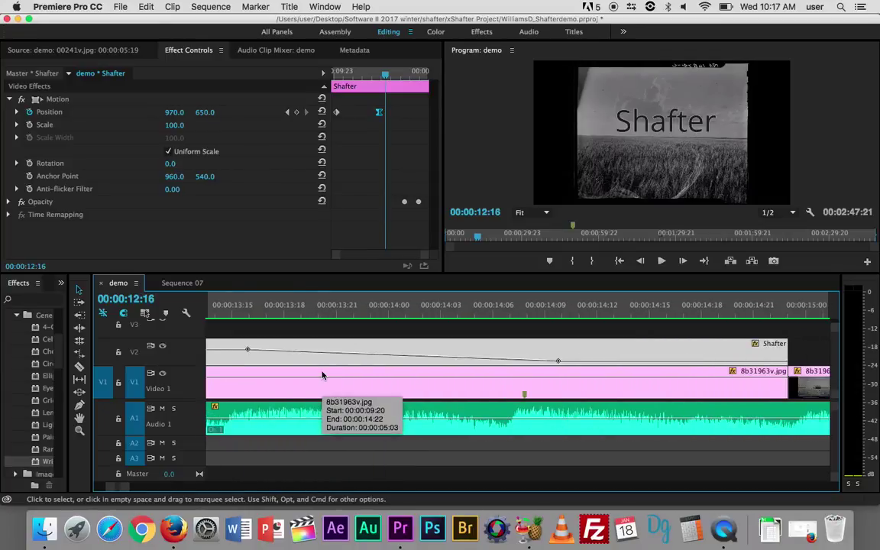
key("space")
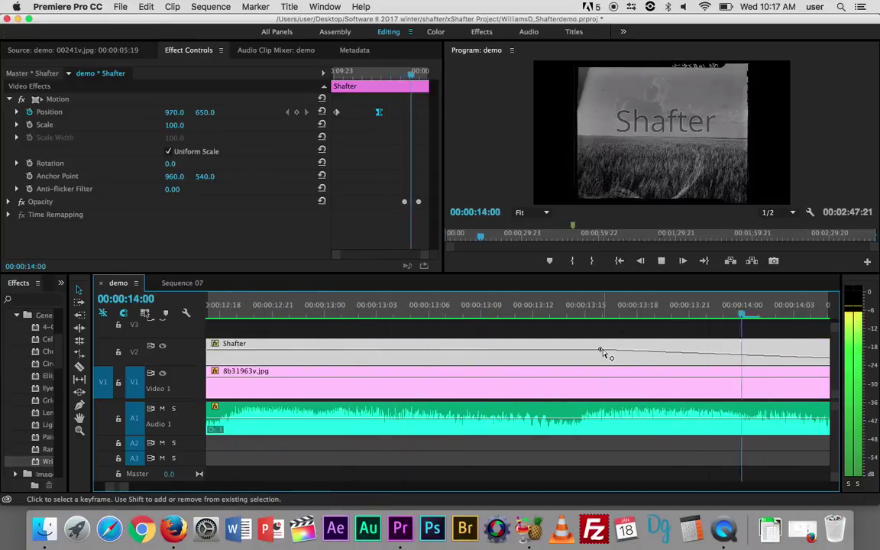
key("space")
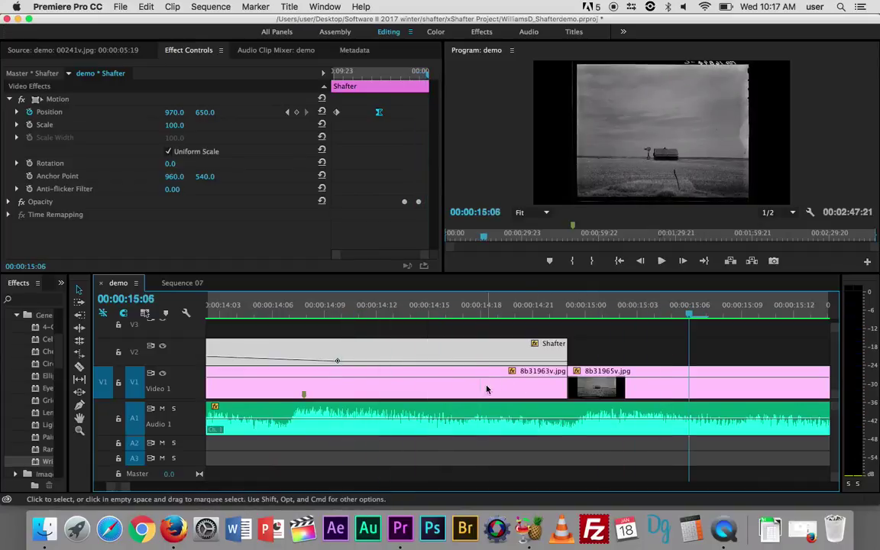
key("minus")
key("minus")
key("minus")
key("minus")
key("minus")
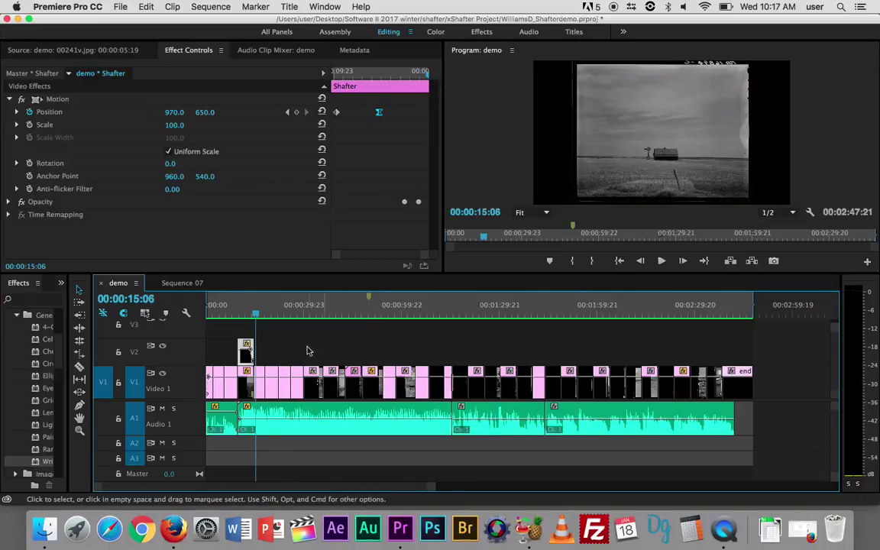
Move the playhead to the girl portrait at 00:00:43:03 and maximize the Program monitor
left_click(257, 317)
left_click_drag(257, 316, 351, 325)
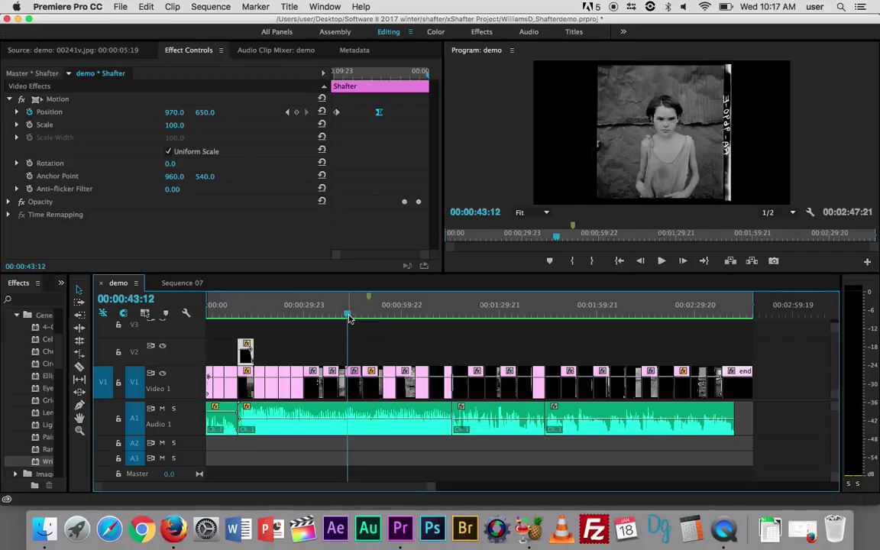
left_click_drag(349, 315, 348, 320)
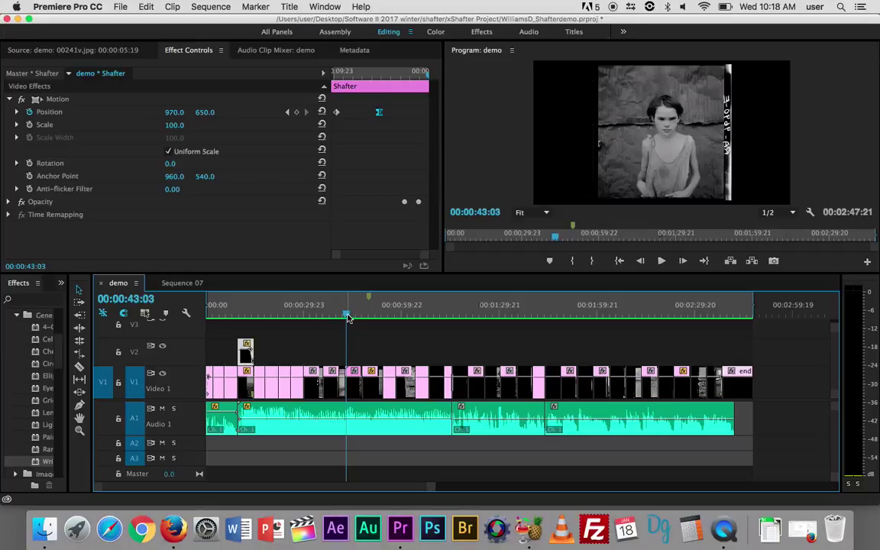
left_click(481, 155)
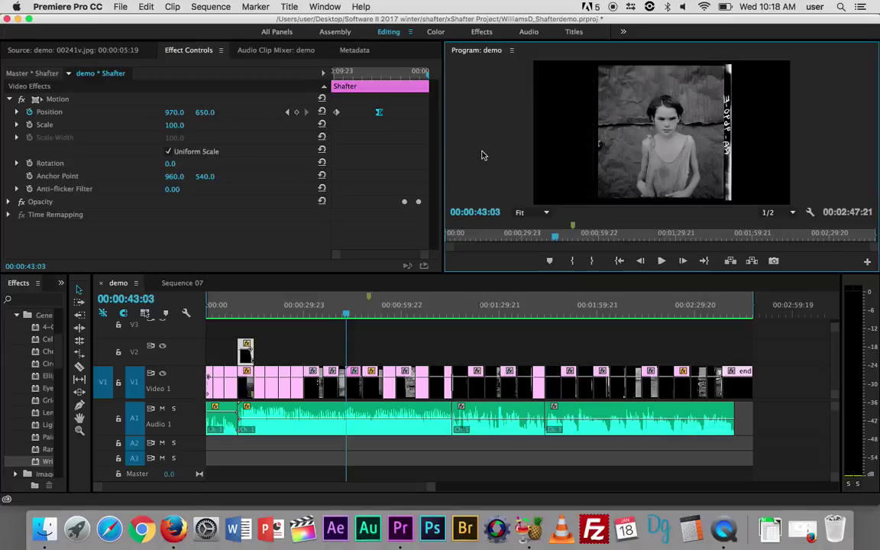
key("grave")
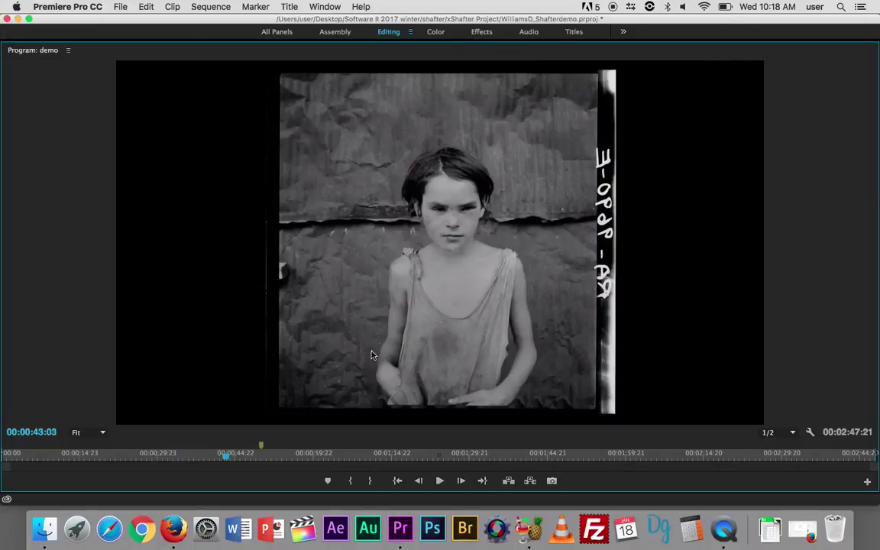
Play past the girl and dirt-road photos, stopping at the wagon camp scene at 00:01:00:12
left_click(440, 481)
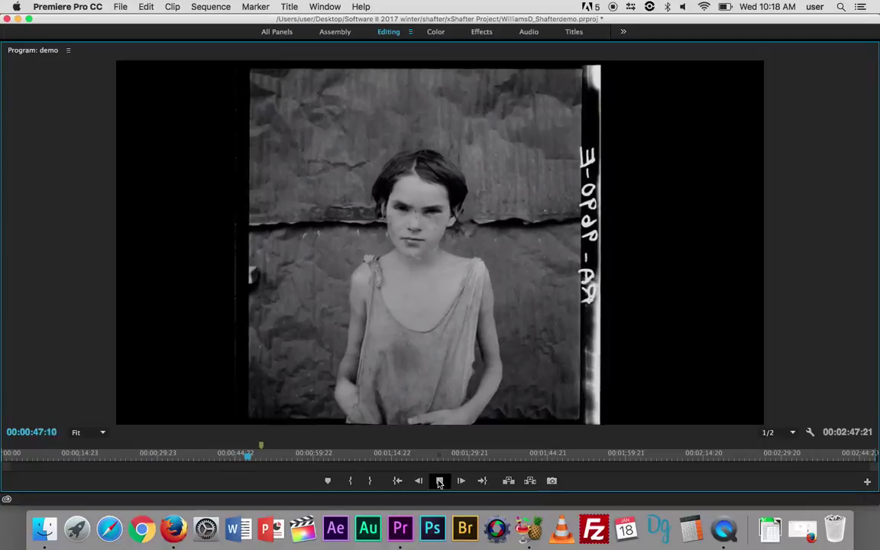
left_click(440, 480)
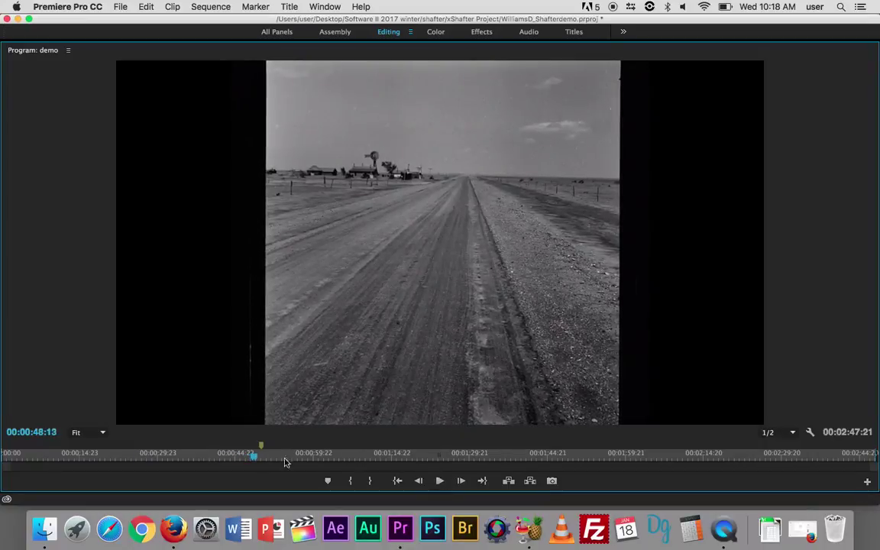
left_click(440, 481)
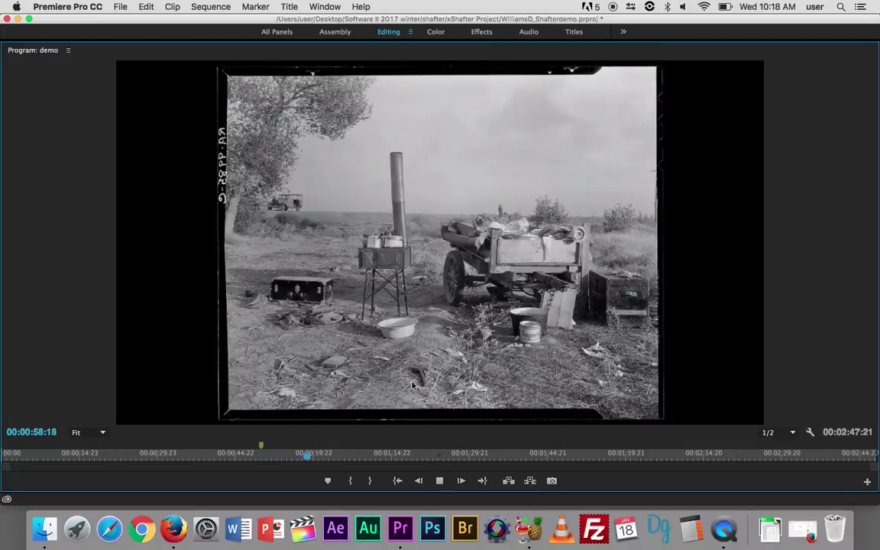
left_click(439, 481)
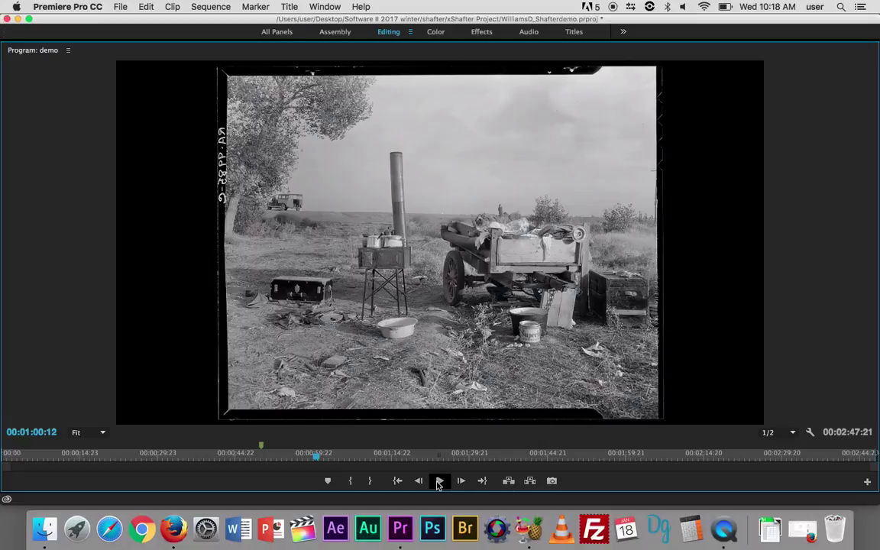
key("grave")
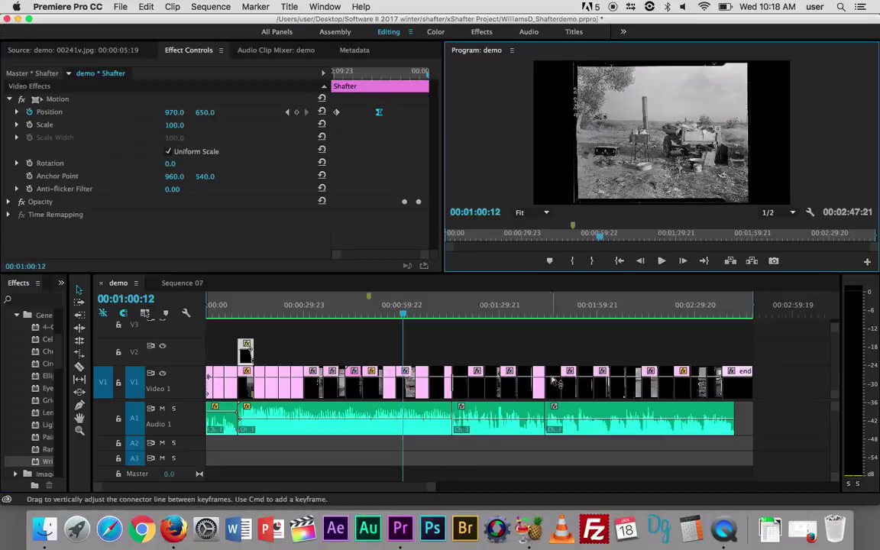
left_click_drag(406, 315, 355, 309)
mouse_move(359, 308)
left_mouse_down()
mouse_move(350, 308)
mouse_move(365, 308)
left_mouse_up()
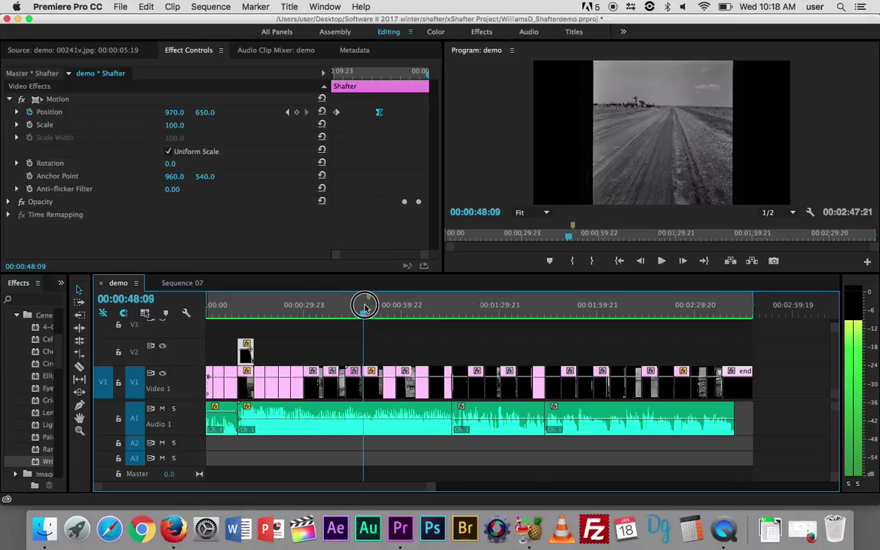
left_click_drag(365, 308, 365, 308)
left_click_drag(365, 308, 388, 313)
key("space")
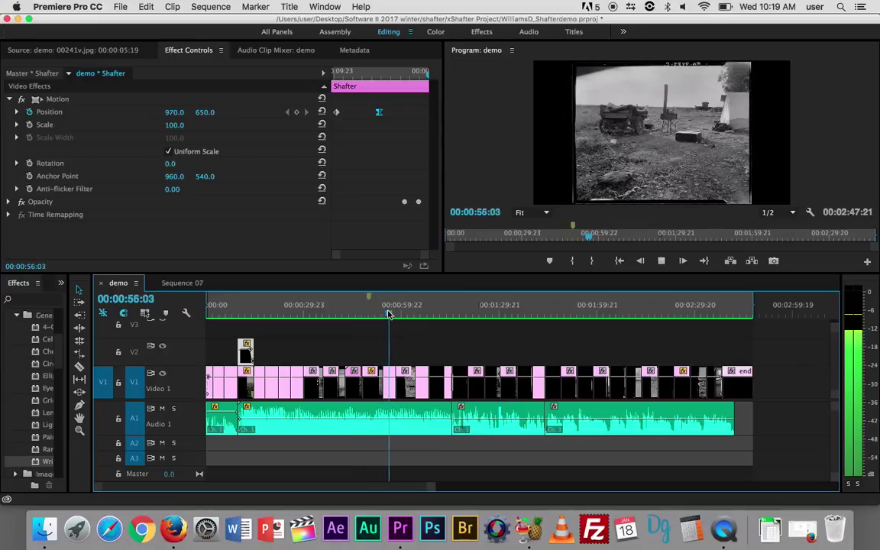
key("space")
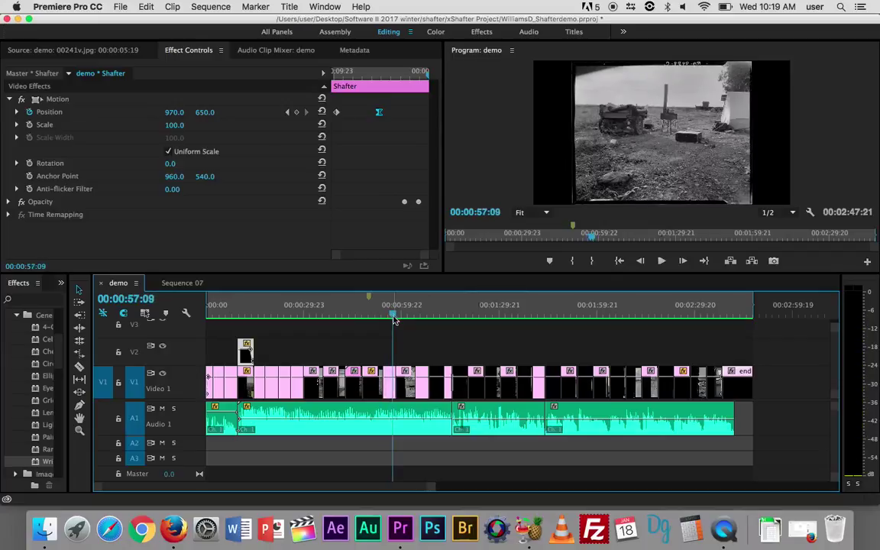
left_click_drag(393, 317, 359, 317)
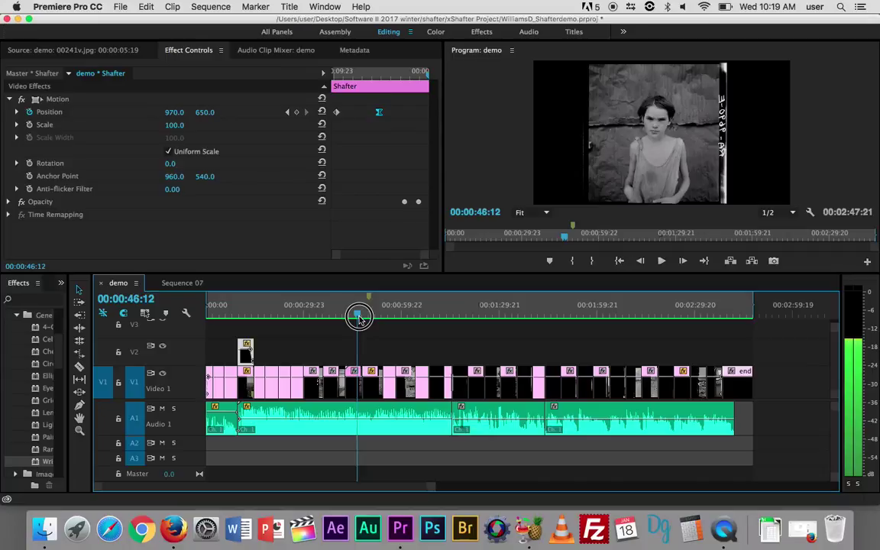
left_click_drag(359, 318, 144, 314)
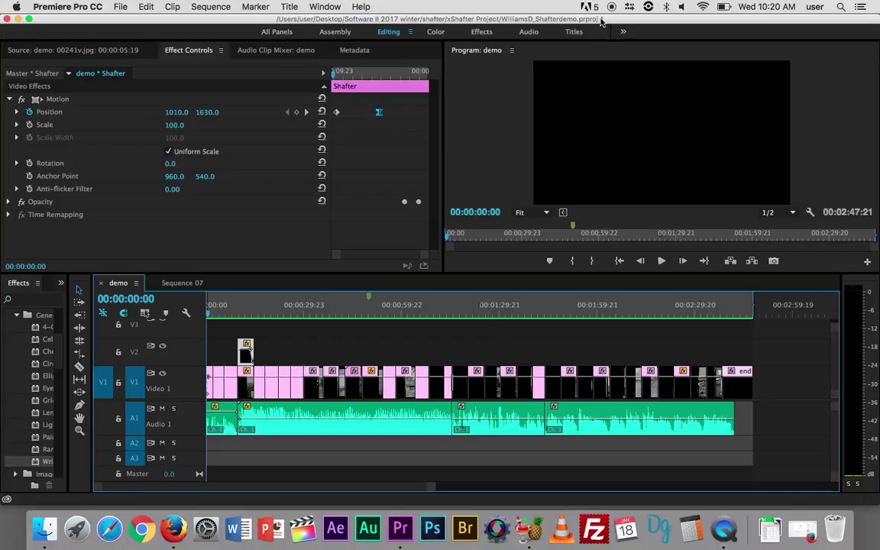
Save the project, start File > Export > Media, and bring up the output file's Save As dialog
key("super+s")
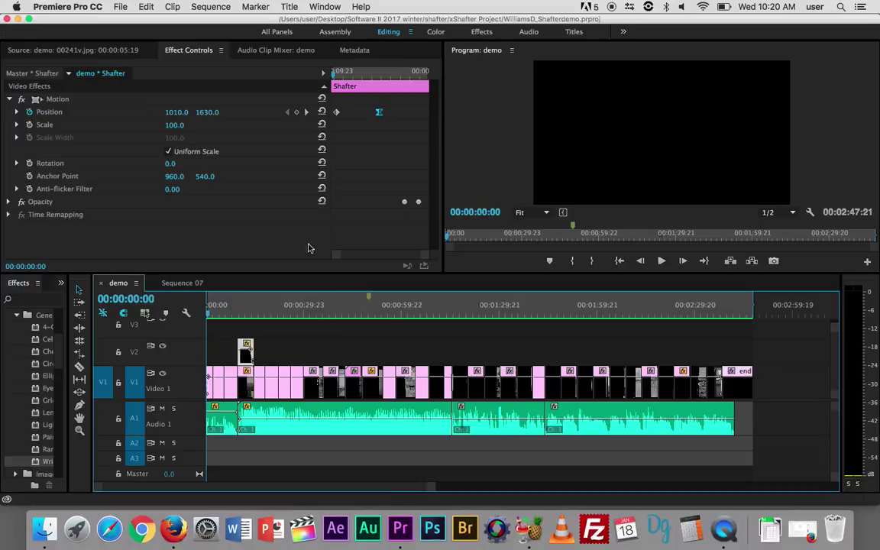
left_click(122, 7)
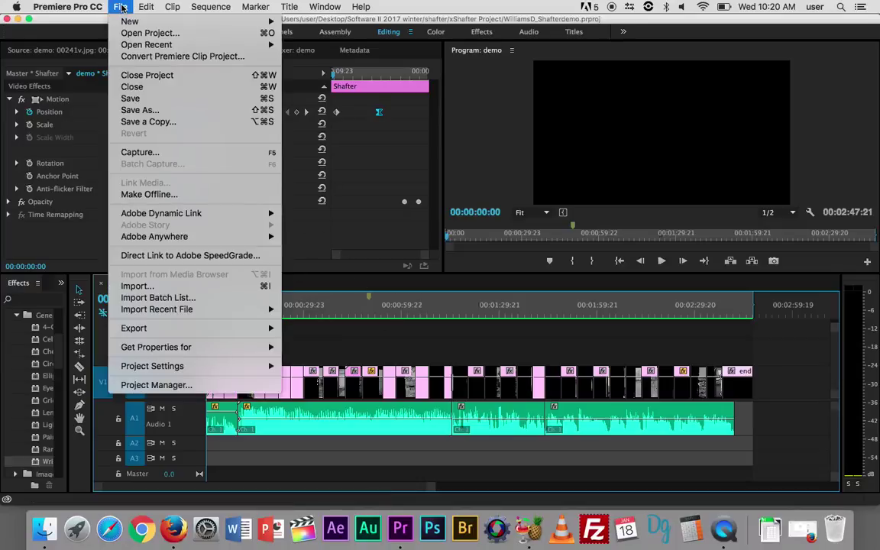
mouse_move(179, 328)
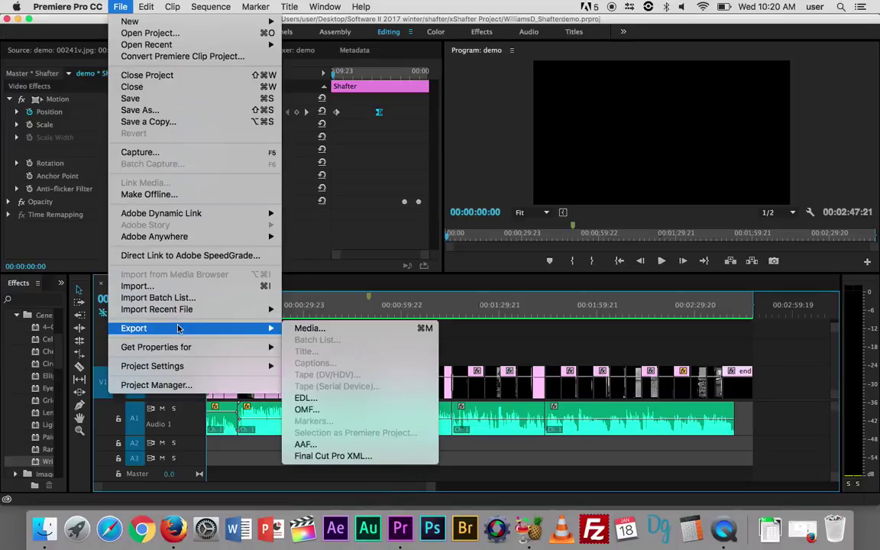
left_click(308, 329)
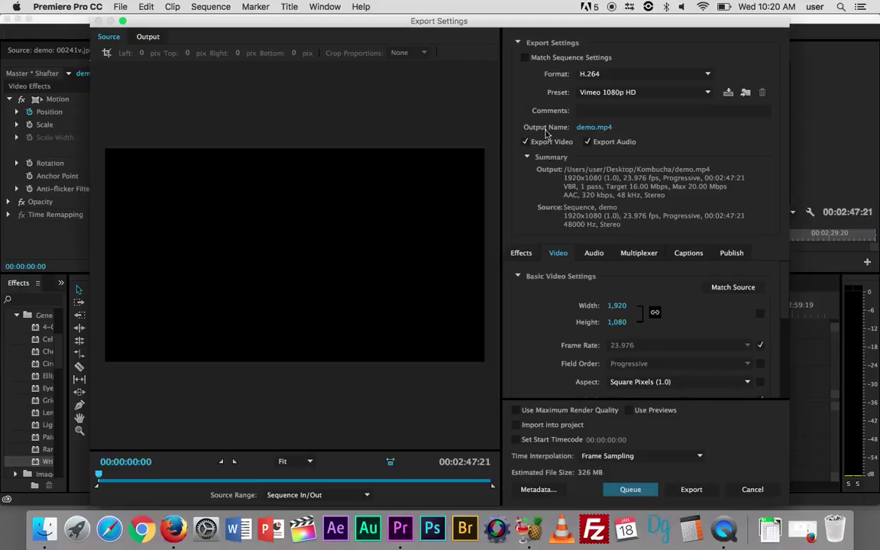
left_click(586, 131)
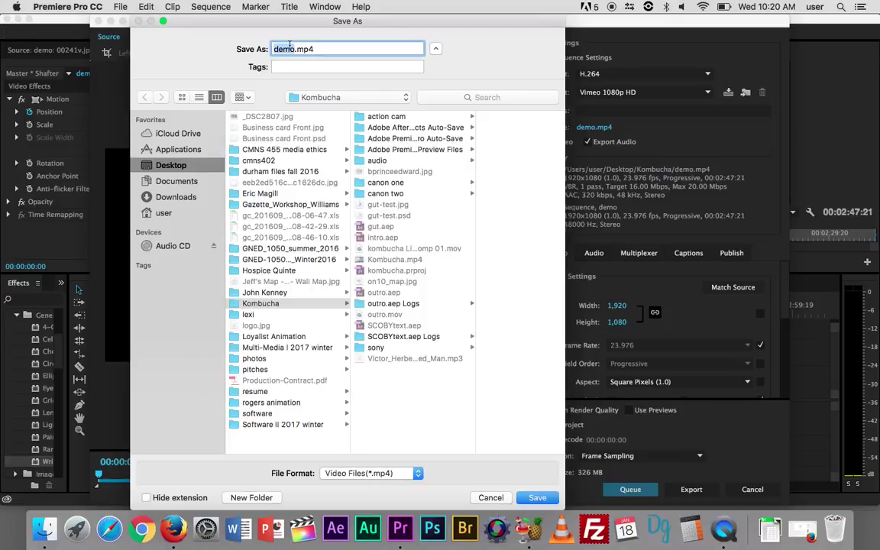
Name the output with the student's surname plus '_Shafter' and save it in Software II 2017 winter > shafter
type("WilliamsD_Shafter")
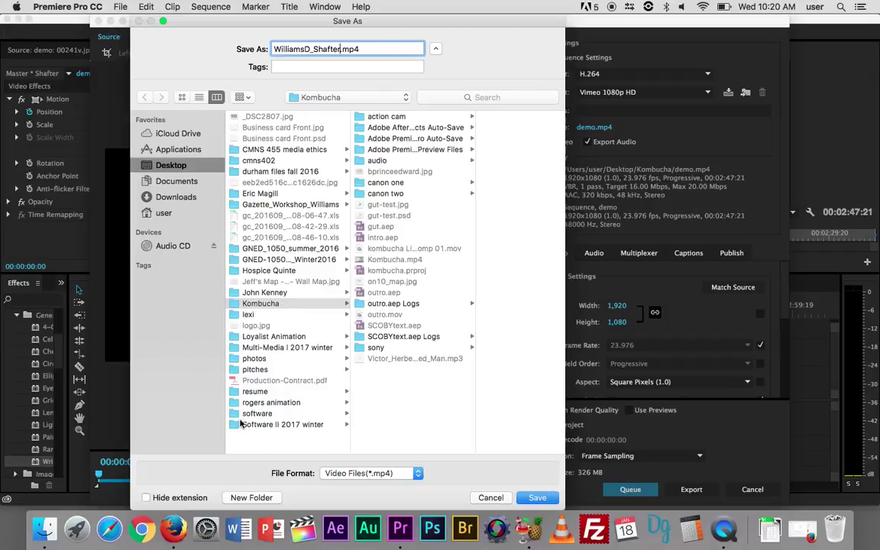
left_click(243, 424)
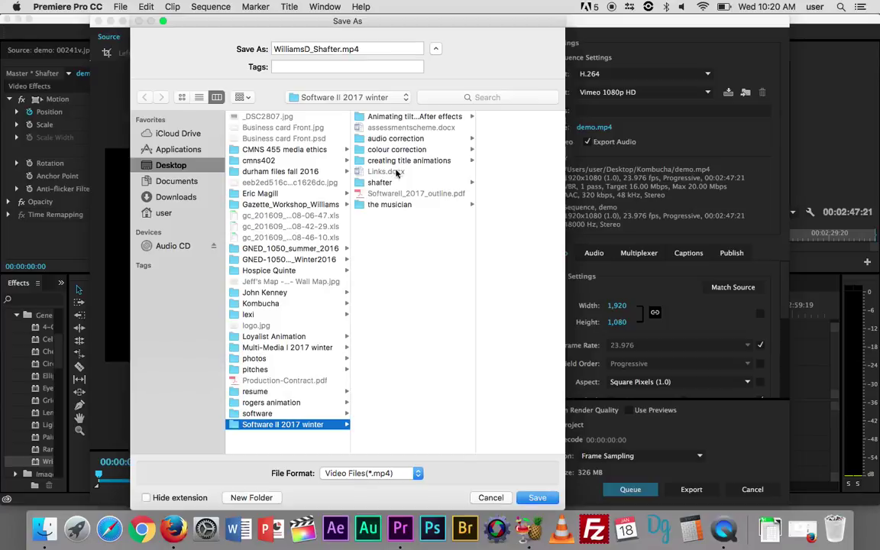
left_click(382, 183)
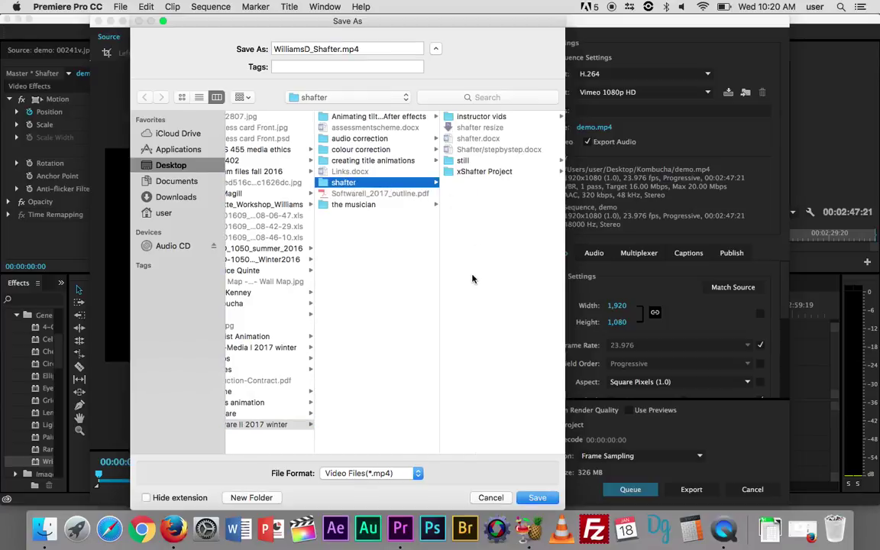
left_click(537, 498)
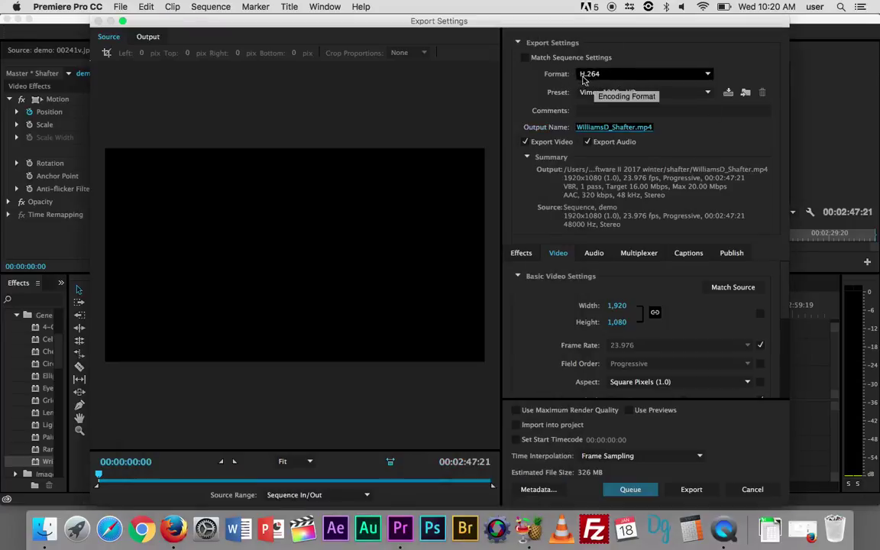
left_click(610, 76)
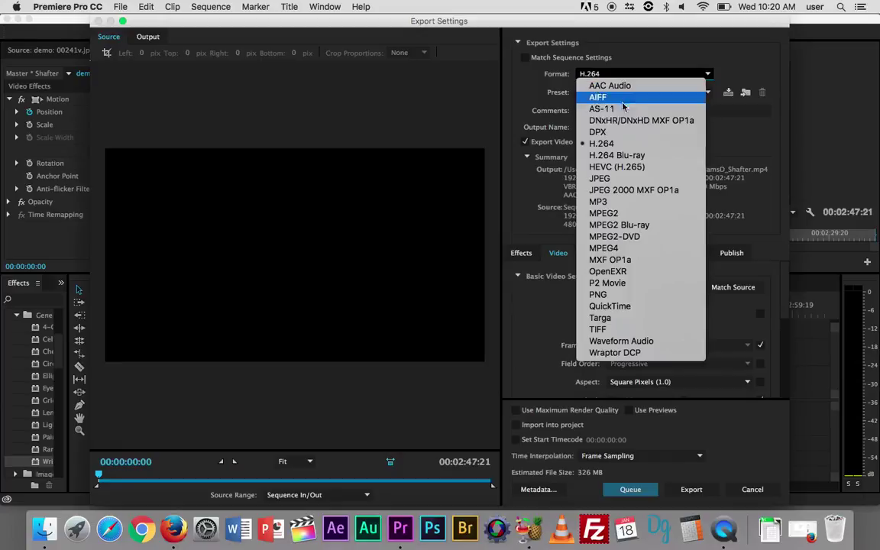
left_click(625, 145)
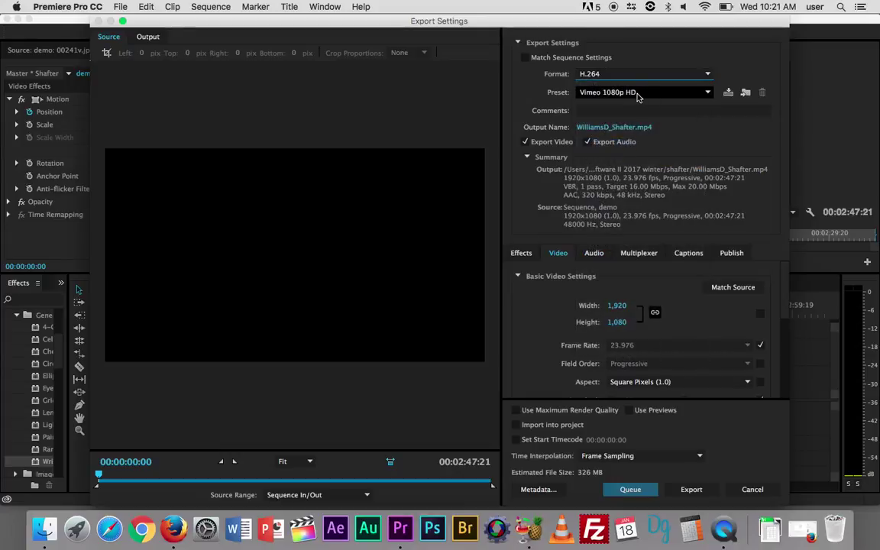
left_click(708, 92)
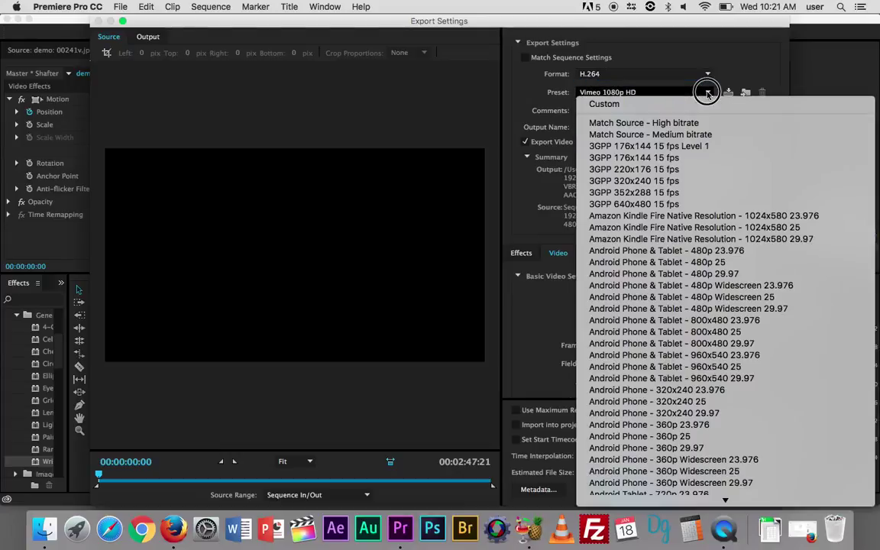
mouse_move(726, 500)
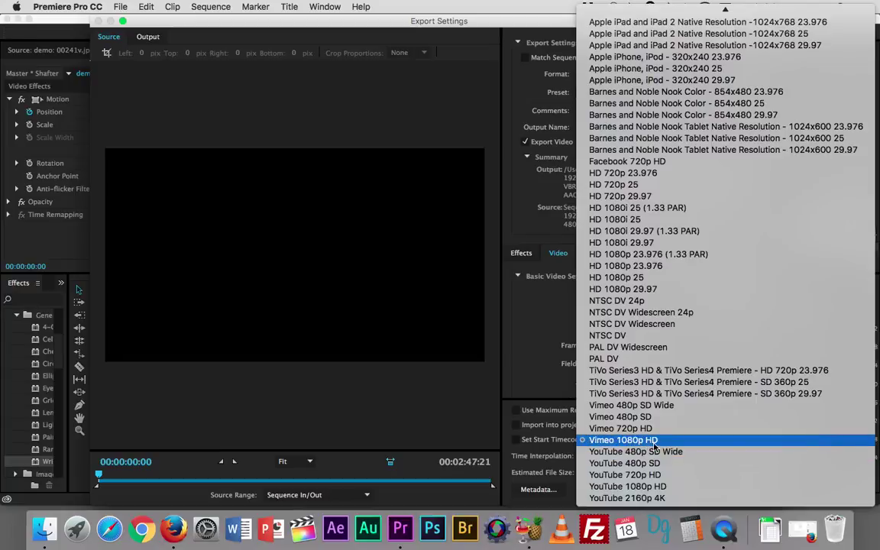
left_click(655, 446)
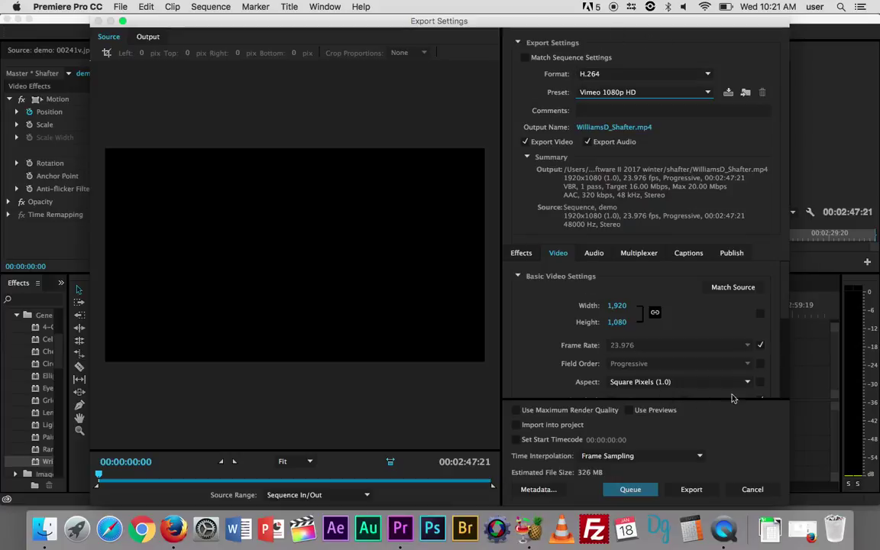
Switch to VBR 2 pass, raise the bitrates to 20.04/24.9 Mbps, and enable Use Maximum Render Quality
scroll(535, 343, "down", 6)
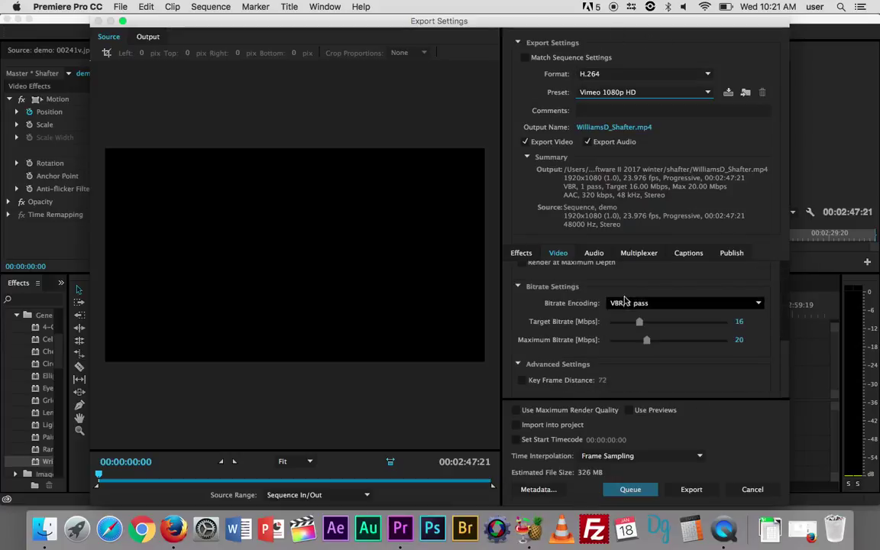
left_click(703, 304)
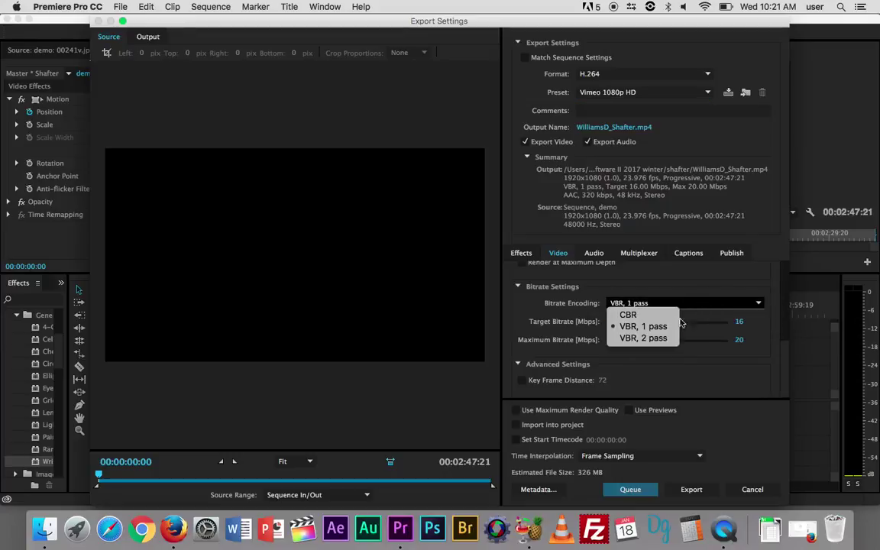
left_click(660, 341)
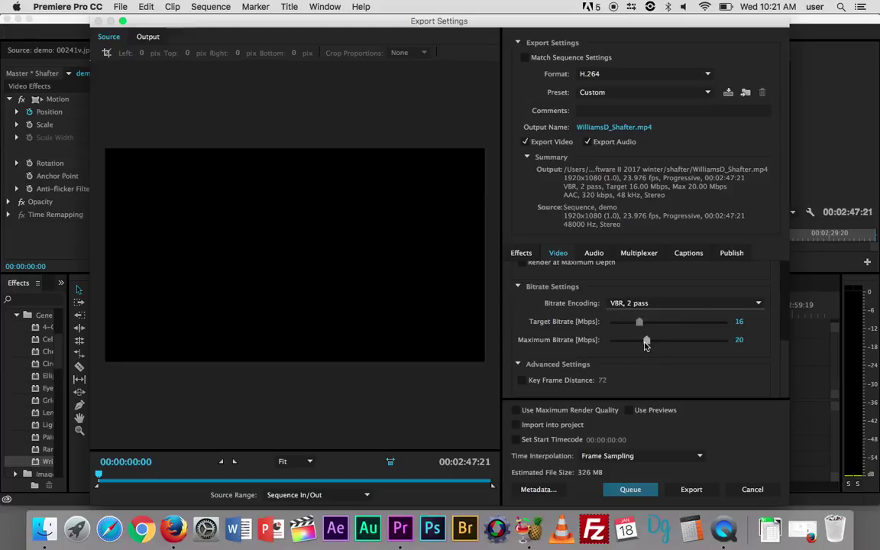
left_click(646, 343)
left_click_drag(649, 345, 646, 324)
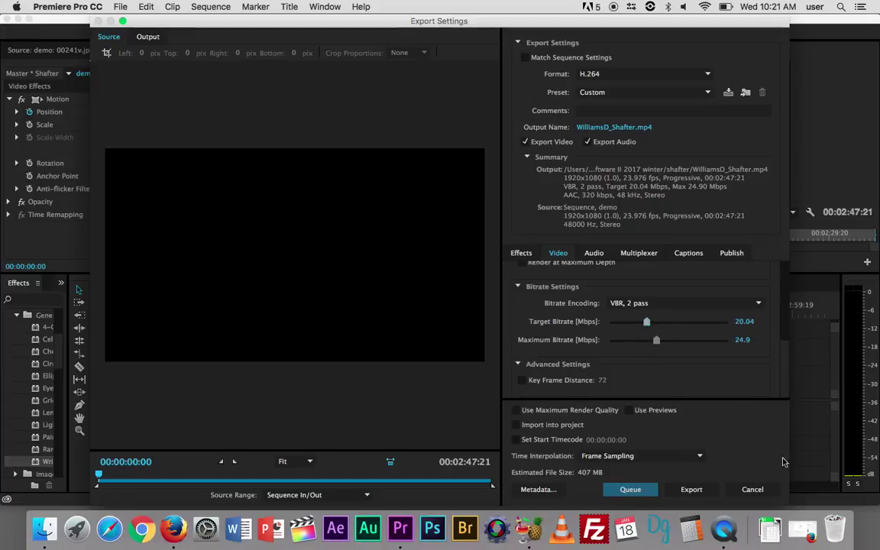
left_click(516, 410)
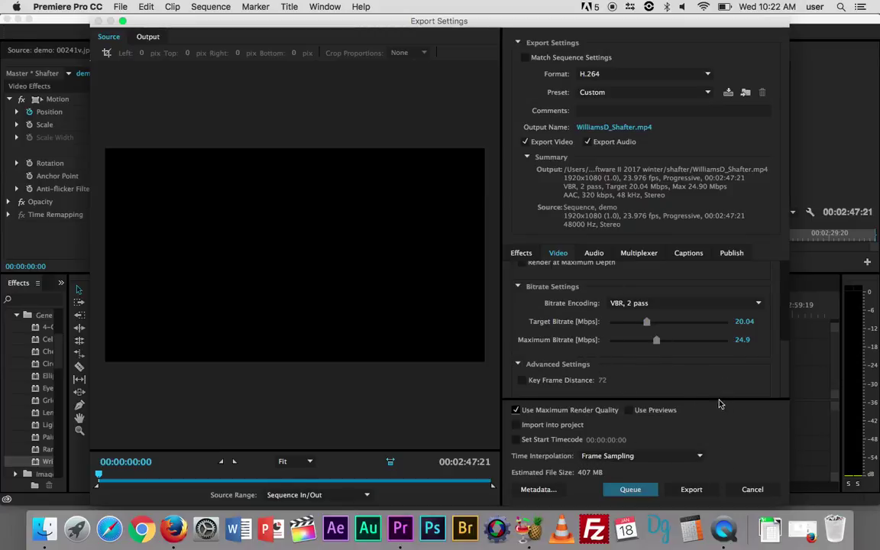
Start the H.264 MP4 export of the Shafter sequence from Export Settings
left_click(692, 489)
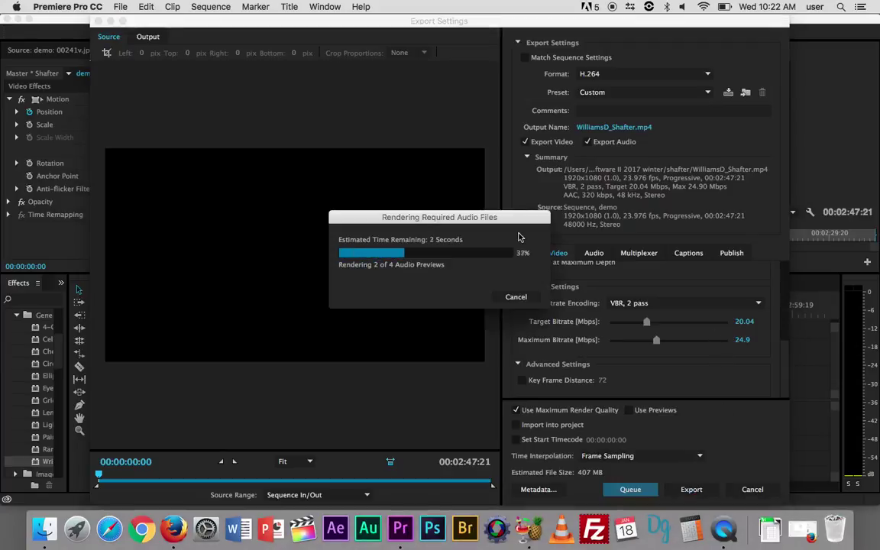